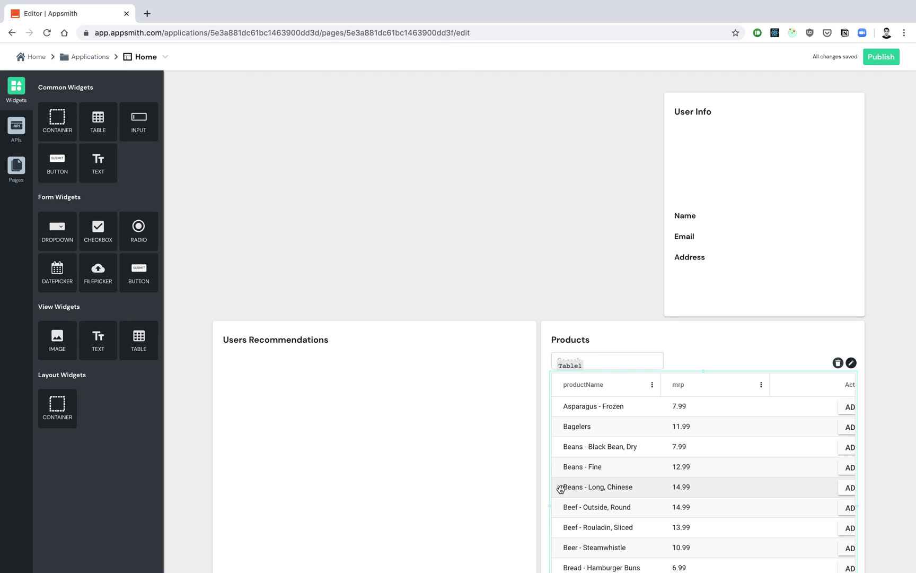
Create the fetchUsers API on the postgrest base URL with path users and run it.
left_click(15, 126)
left_click(98, 110)
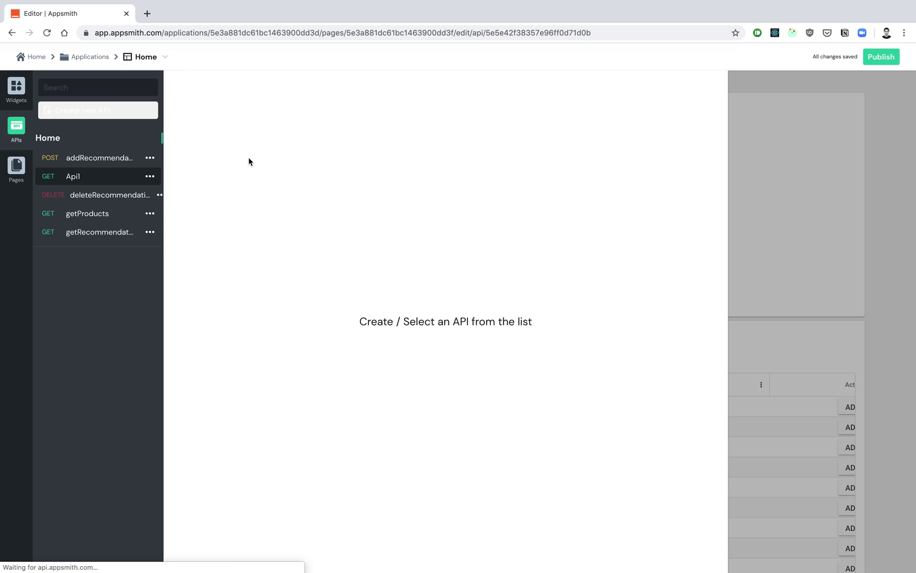
type("fetchUsers")
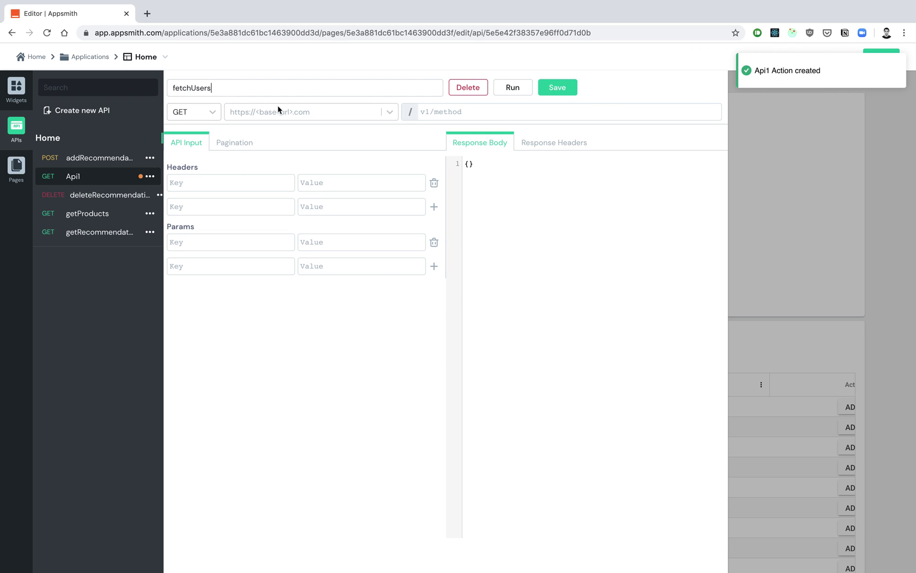
left_click(278, 108)
left_click(272, 136)
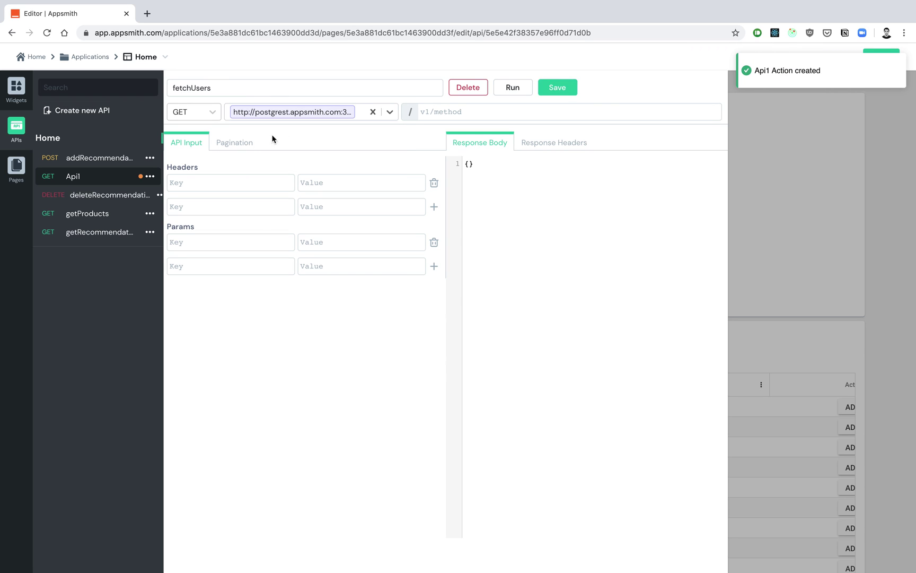
left_click(434, 112)
type("users")
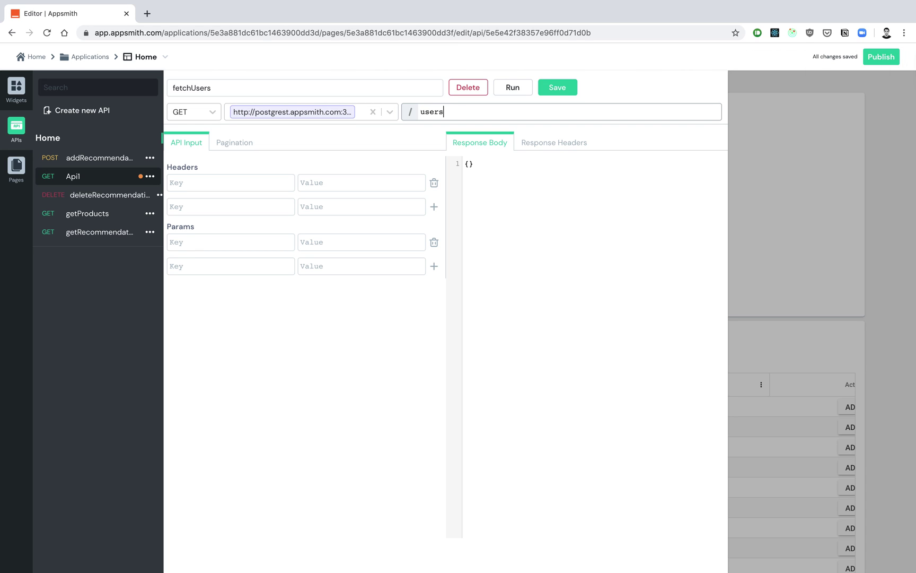
left_click(516, 90)
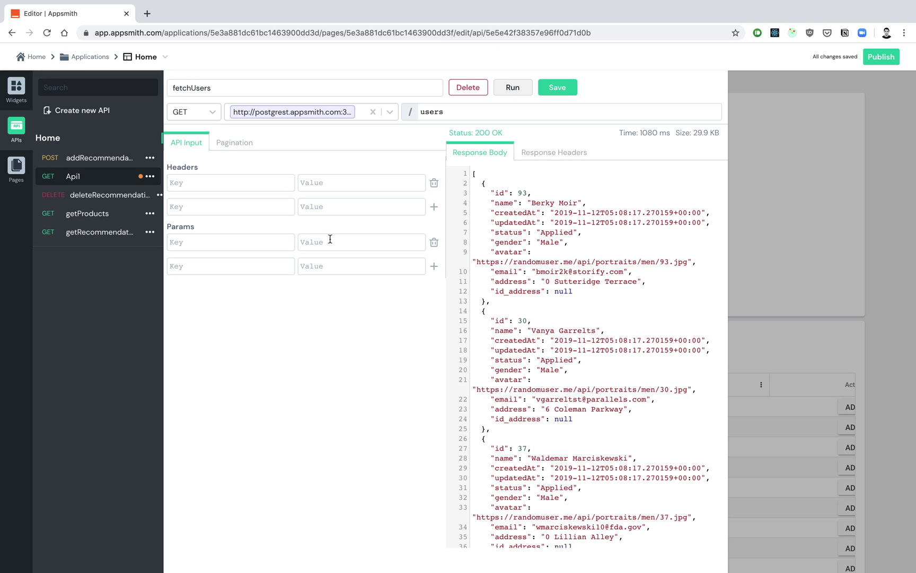
Add limit, offset, select (id, name, email, address, avatar) and order (id) parameters, then save.
left_click(239, 245)
type("limit")
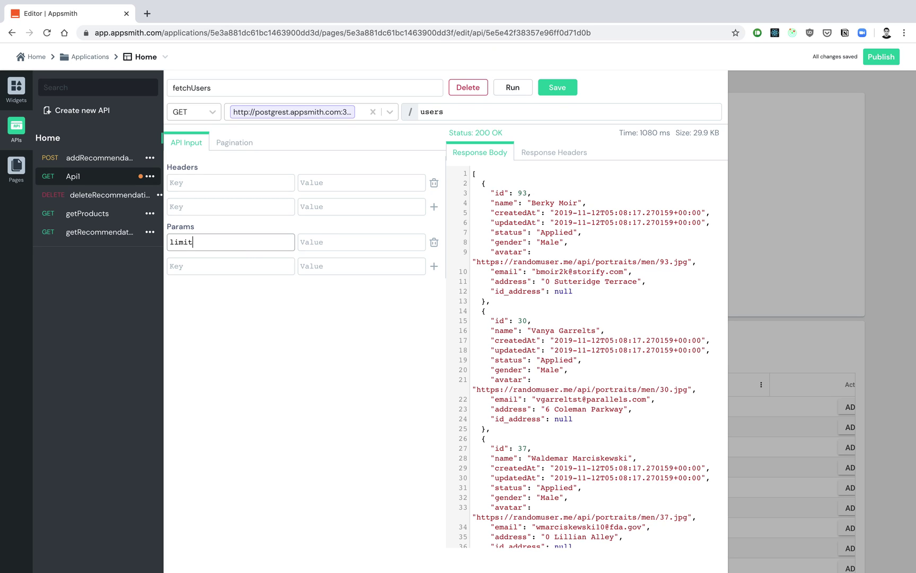
key("Tab")
type("5")
left_click(228, 262)
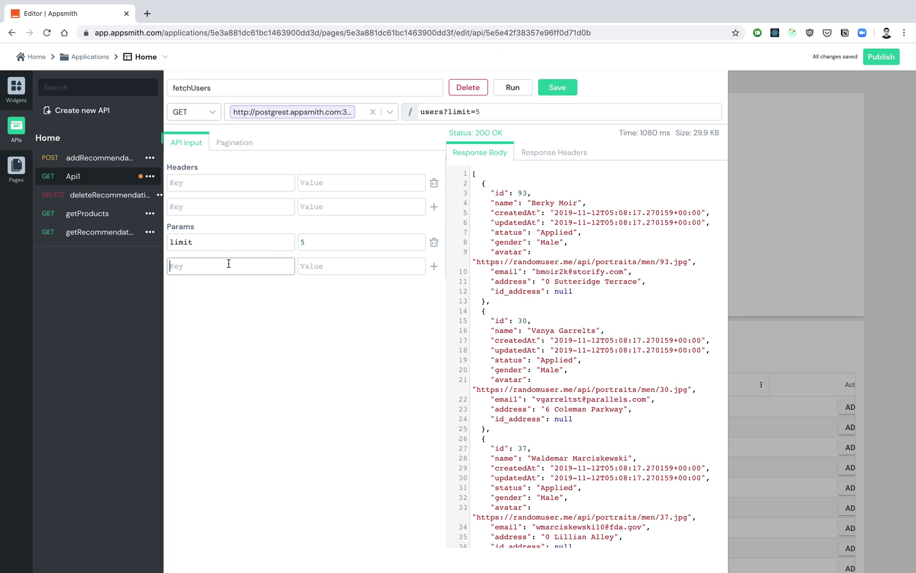
type("offset")
left_click(323, 264)
type("0")
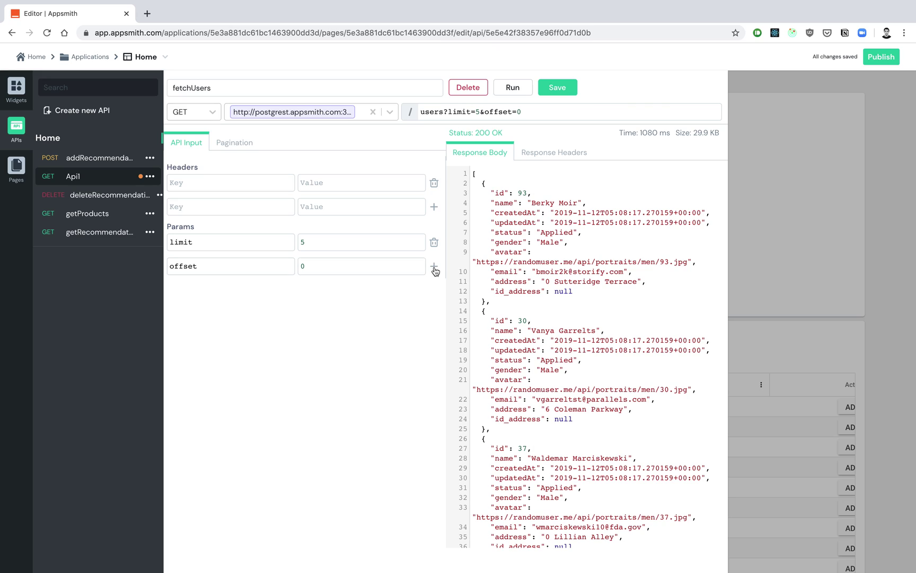
left_click(433, 266)
left_click(230, 291)
type("elect")
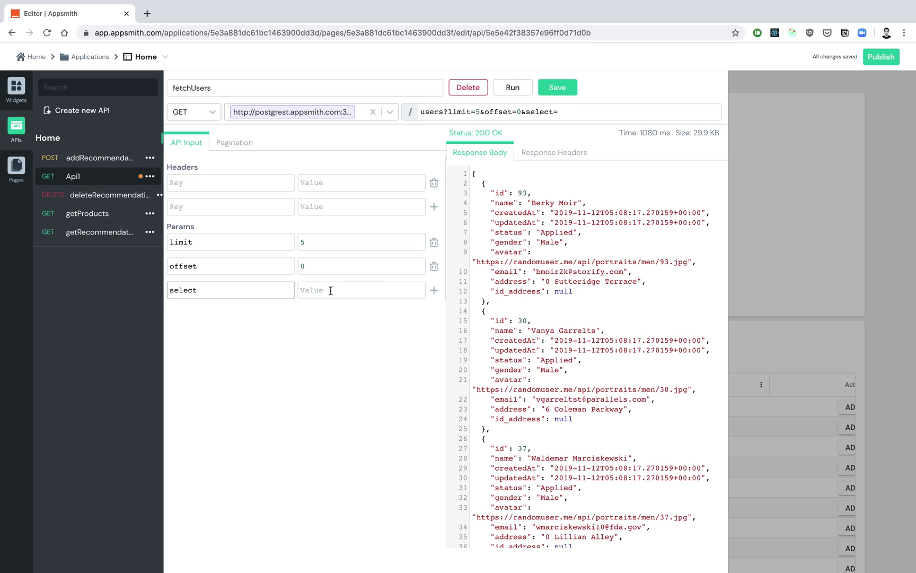
left_click(330, 290)
type("id,")
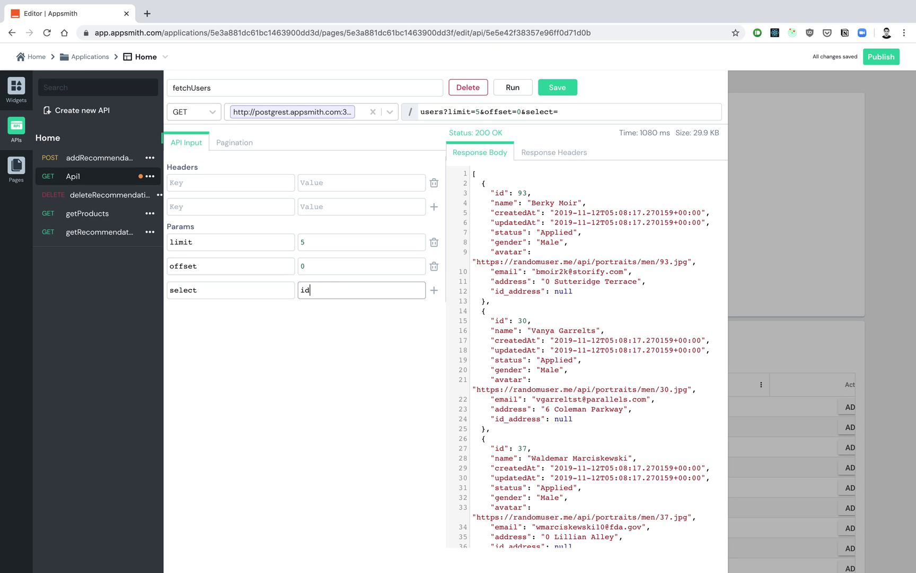
type("name,em")
type("ail,address,")
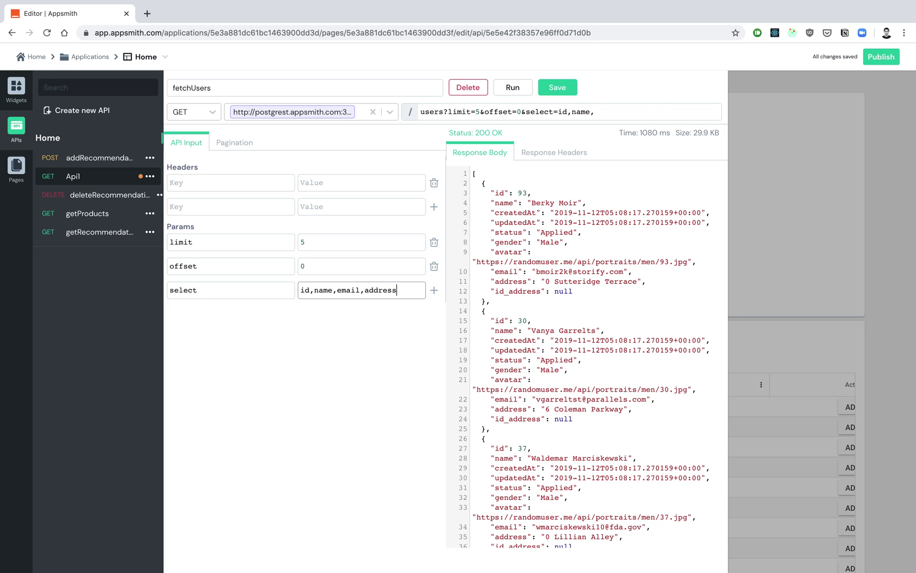
type("avatar")
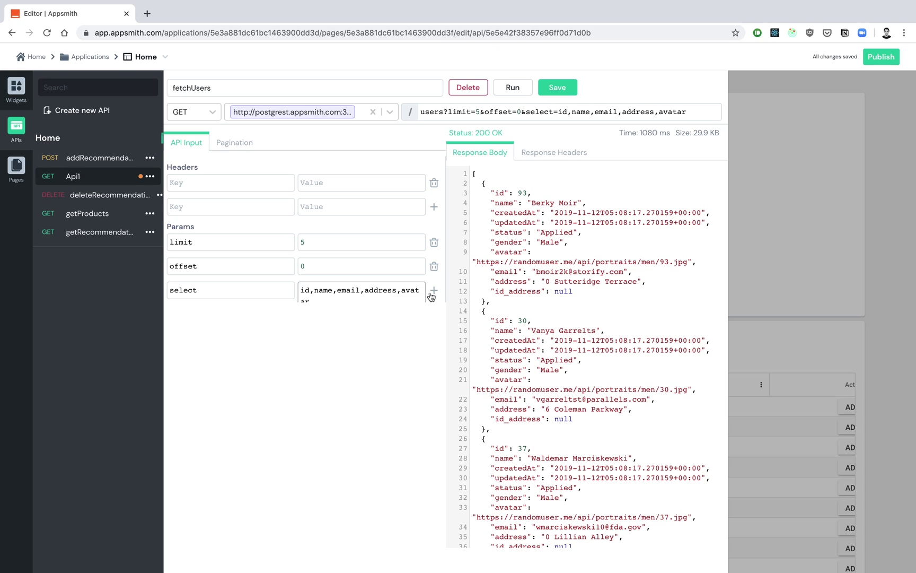
left_click(434, 290)
left_click(236, 314)
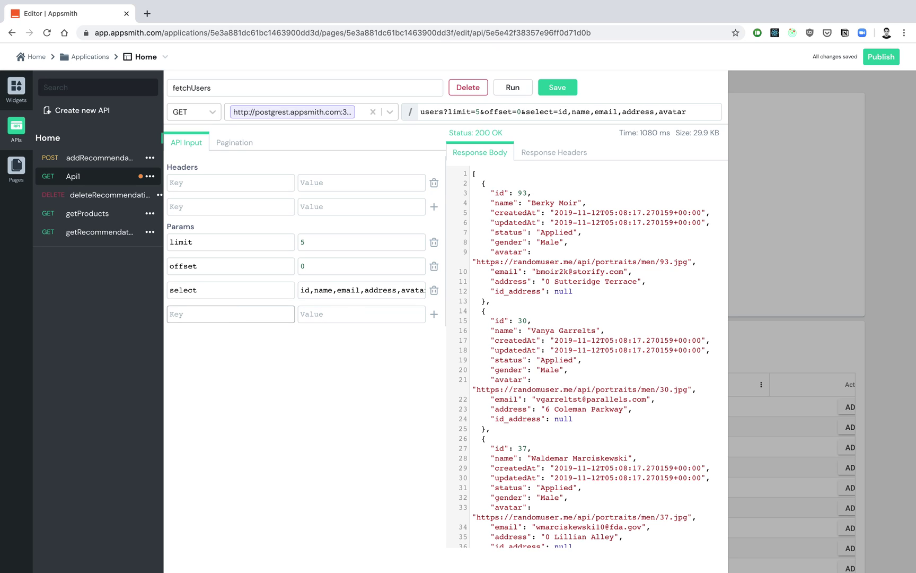
type("order")
left_click(349, 312)
type("id")
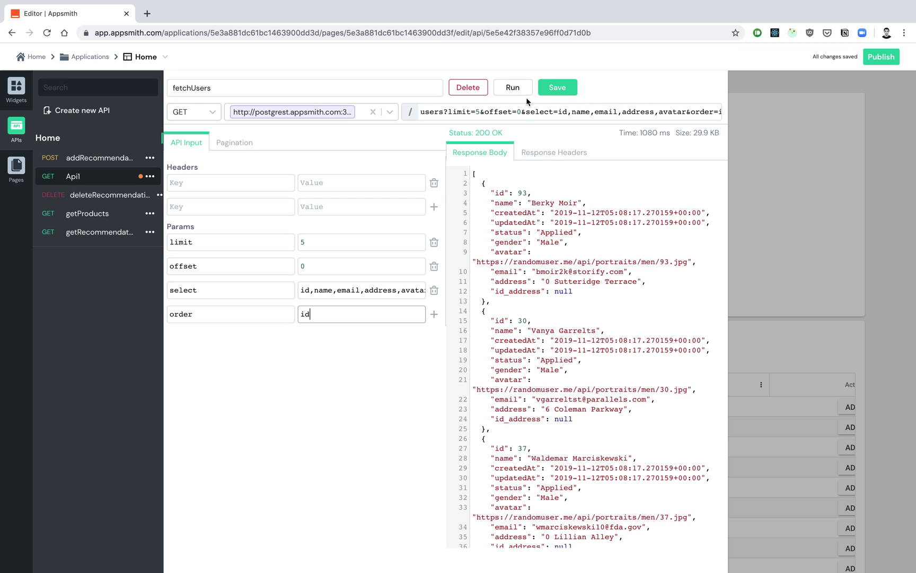
left_click(557, 87)
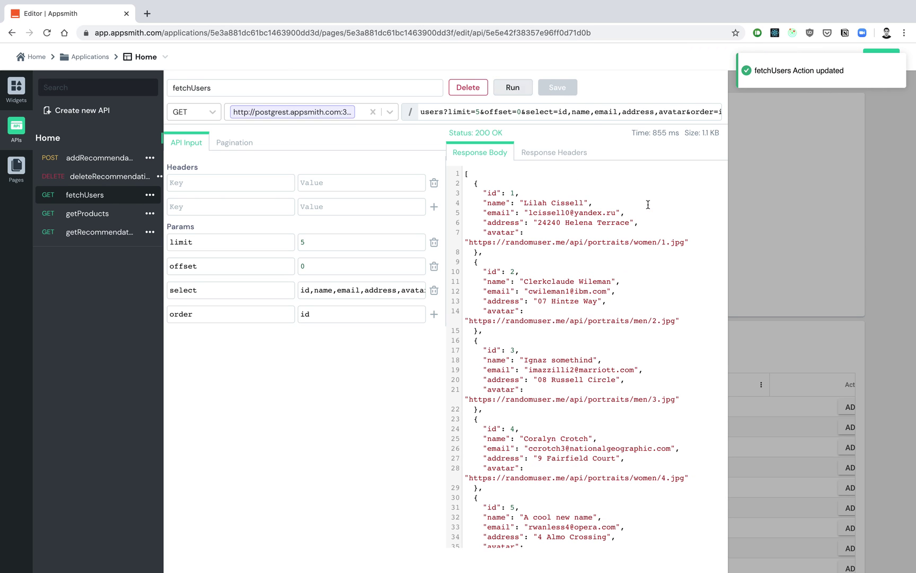
Place a container at the page top-left, taller and widened up to User Info.
left_click(814, 202)
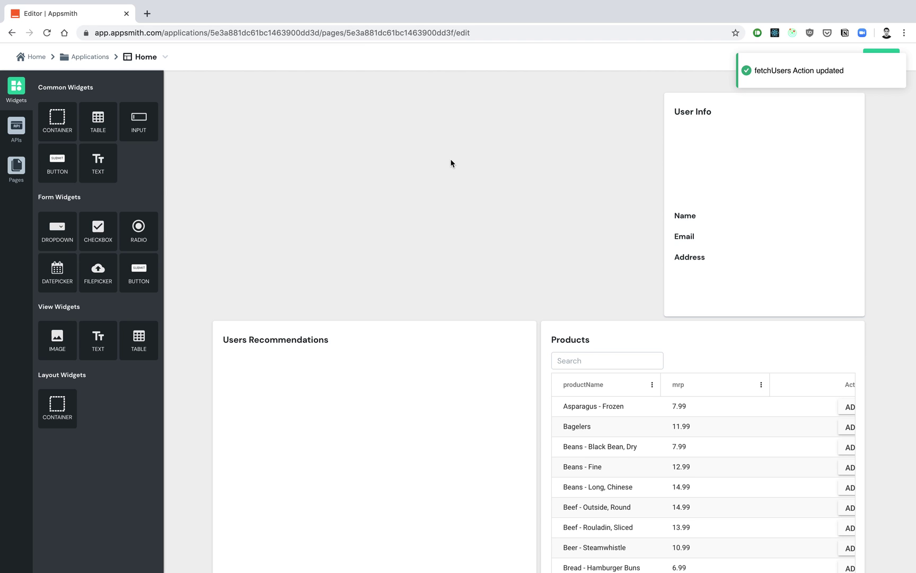
left_click_drag(52, 133, 224, 133)
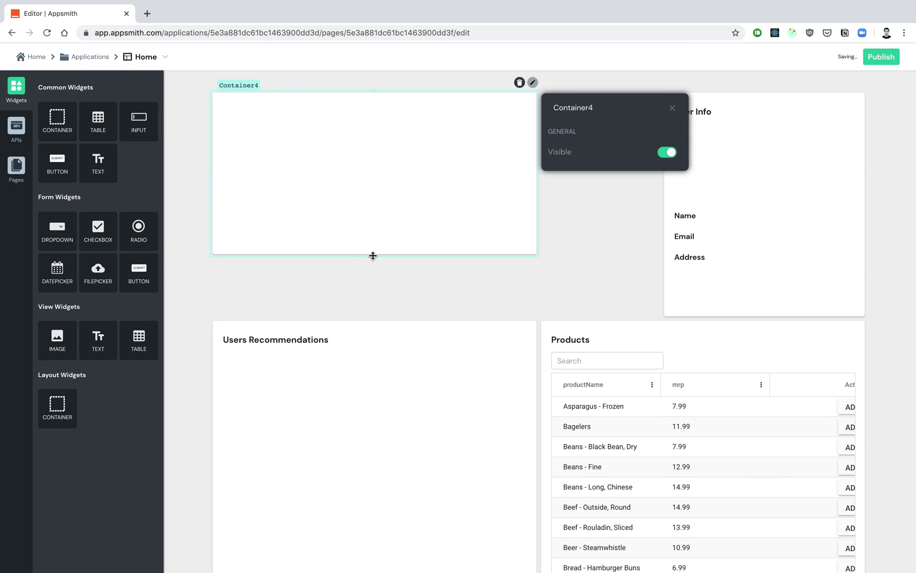
left_click_drag(373, 255, 375, 312)
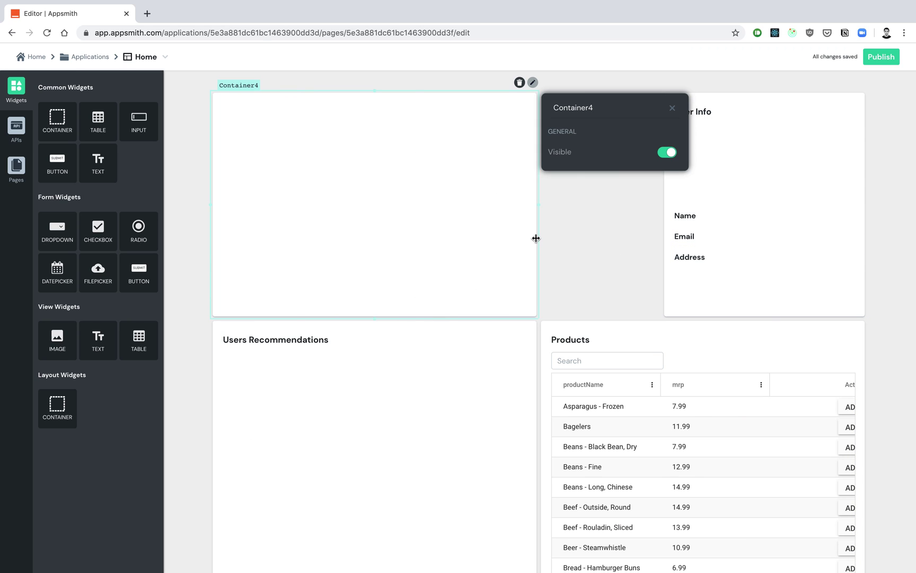
left_click_drag(536, 239, 659, 246)
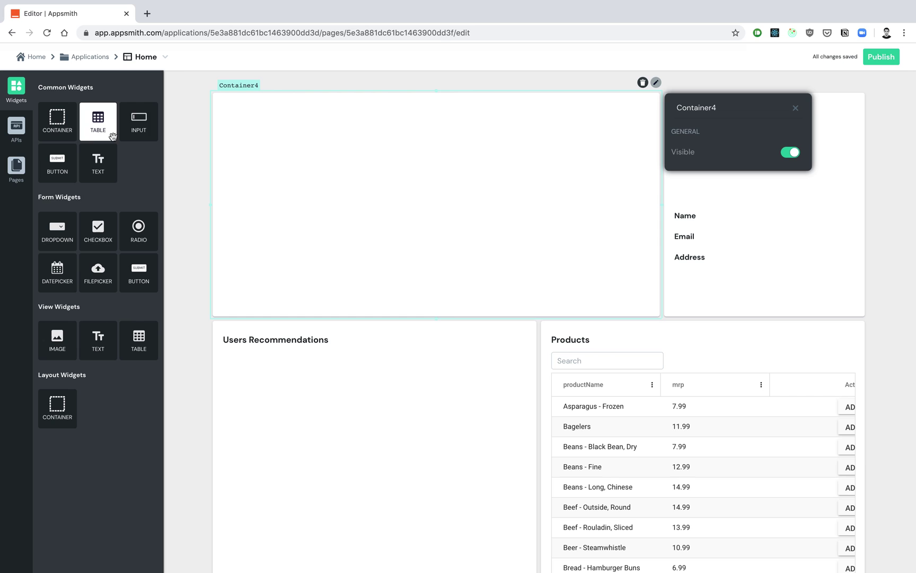
Add a text label reading 'Users' in Heading style inside the container.
left_click_drag(98, 161, 259, 127)
double_click(347, 178)
key("ctrl+a")
type("Users")
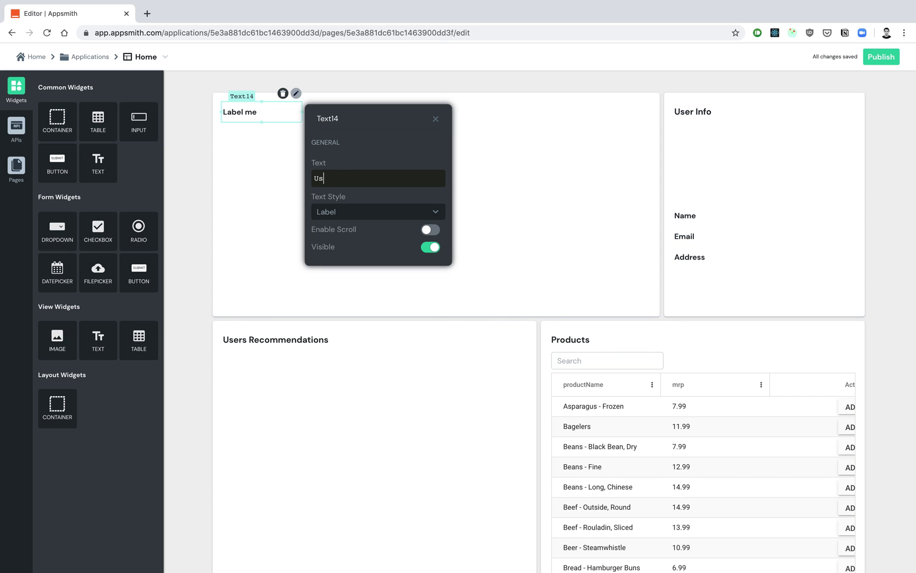
left_click(361, 212)
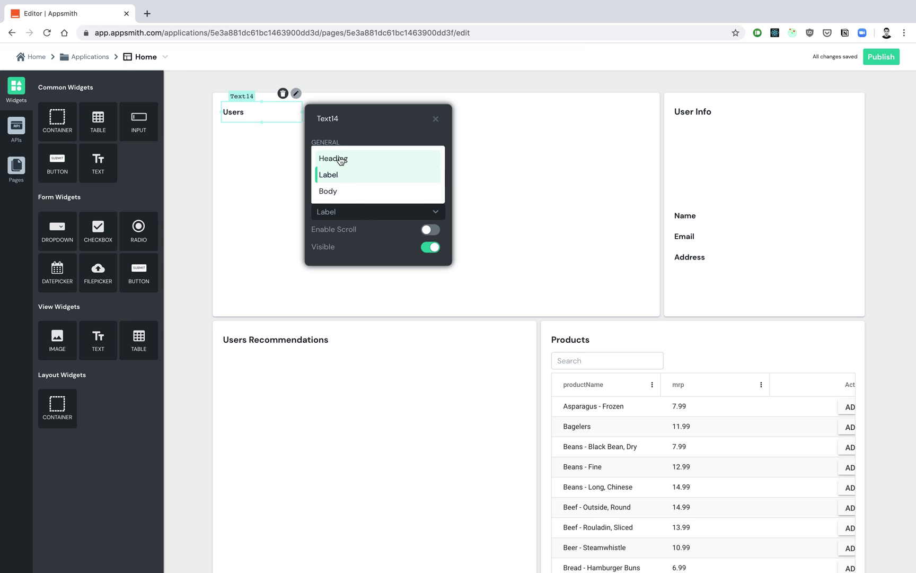
left_click(340, 158)
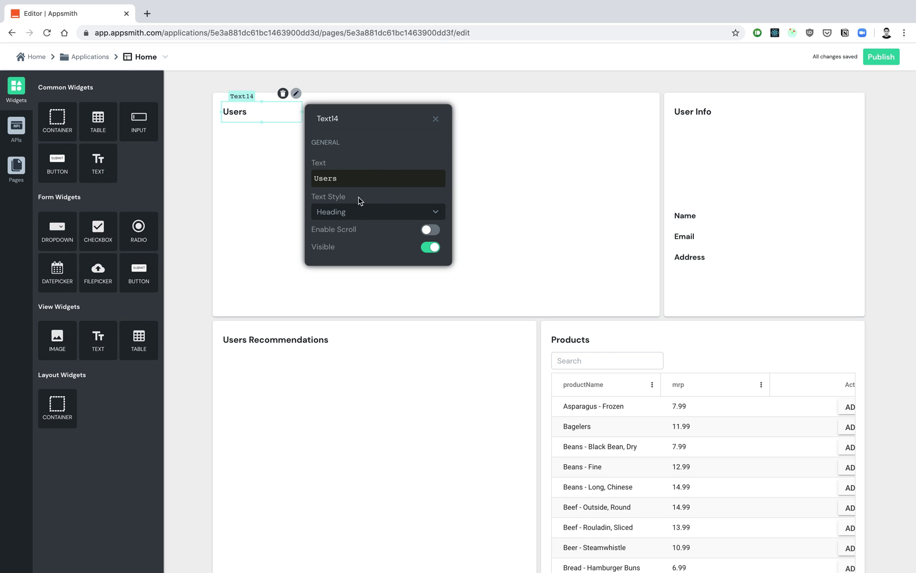
left_click(436, 119)
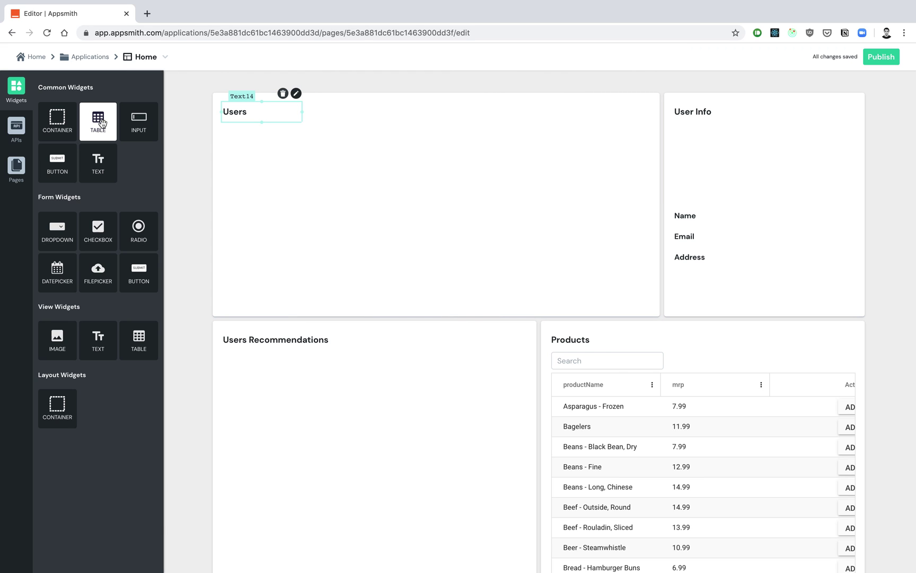
Add a sized table to the Users panel with Table Data set to {{fetchUsers.data}}.
left_click_drag(109, 123, 257, 178)
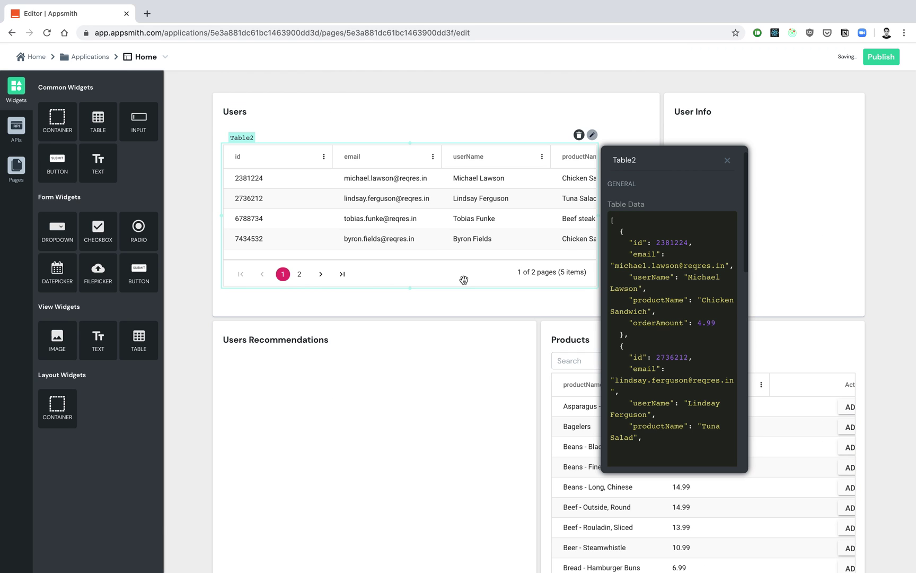
left_click_drag(416, 287, 415, 307)
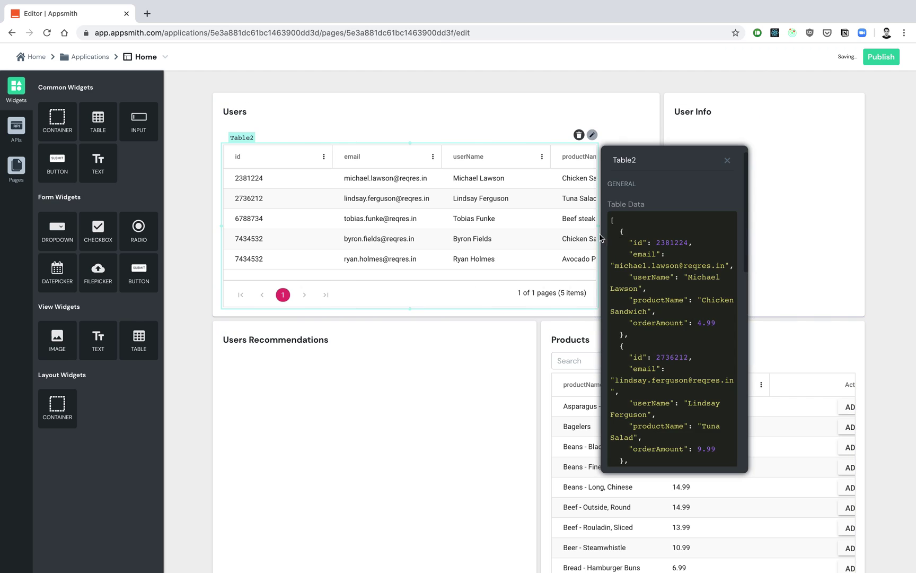
left_click_drag(598, 236, 646, 236)
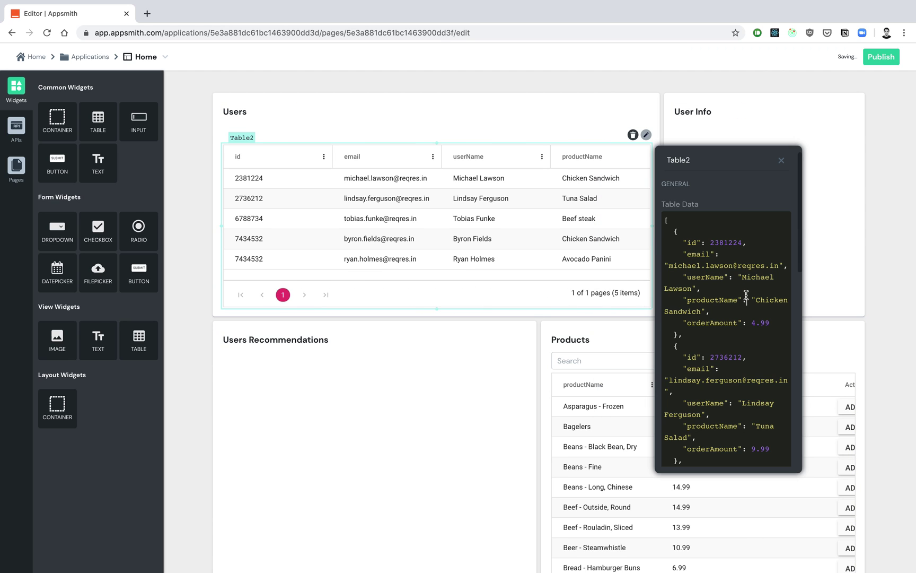
left_click(745, 295)
key("ctrl+a")
key("BackSpace")
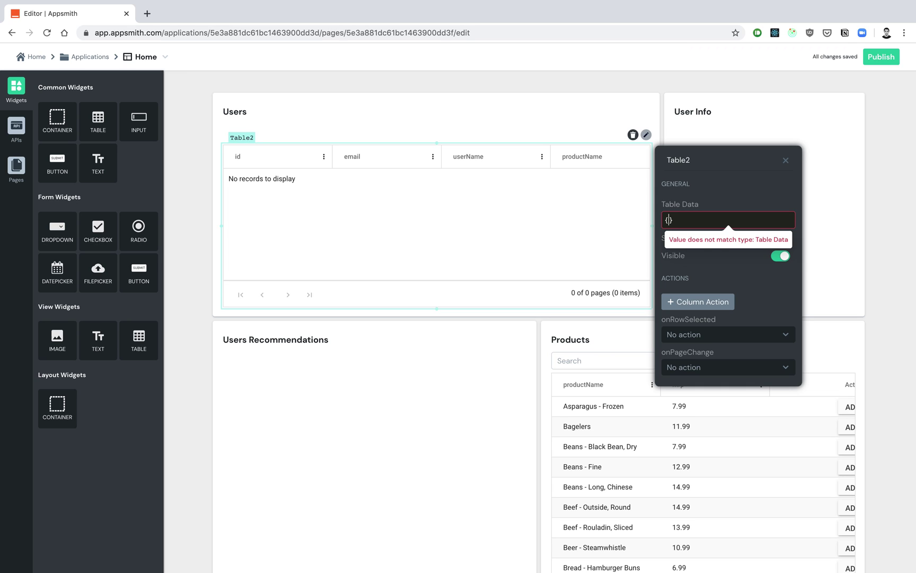
type("{")
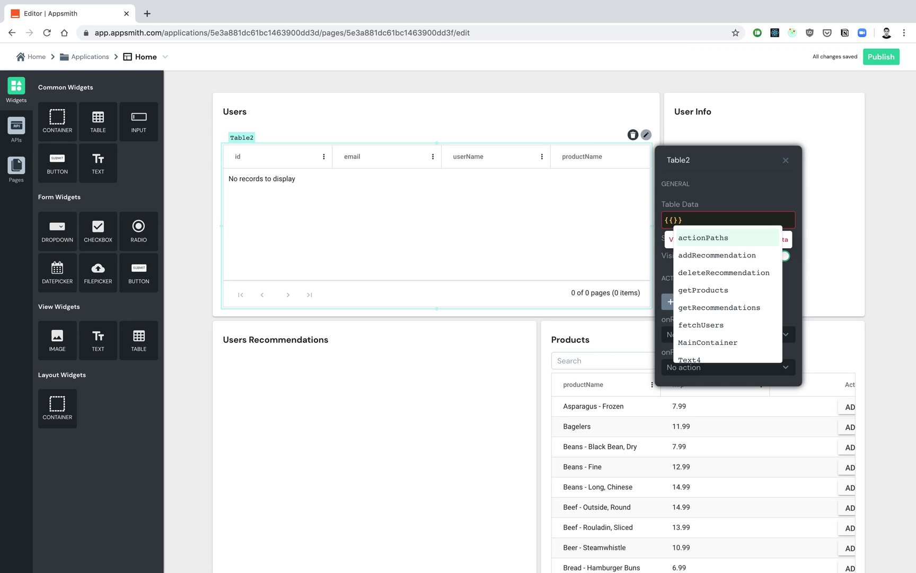
type("fetchUsers")
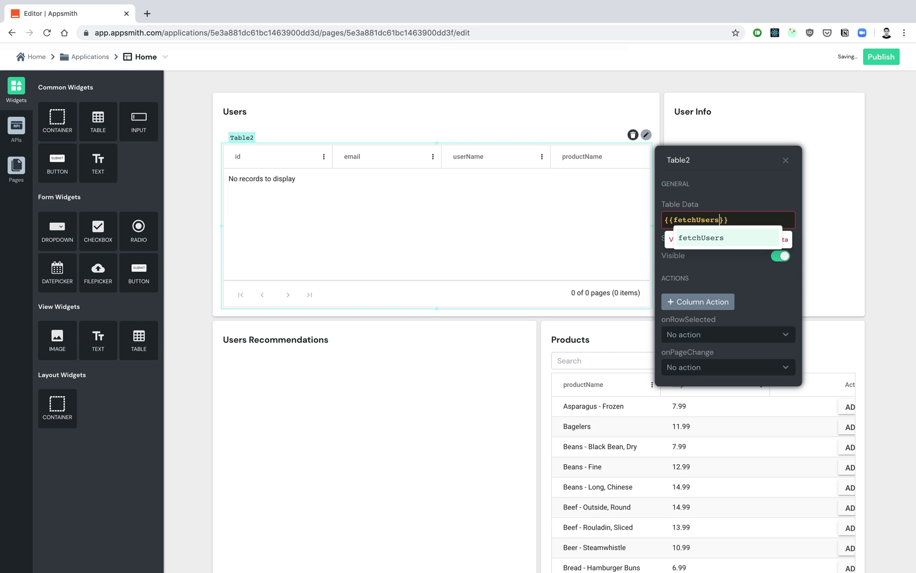
type(".data")
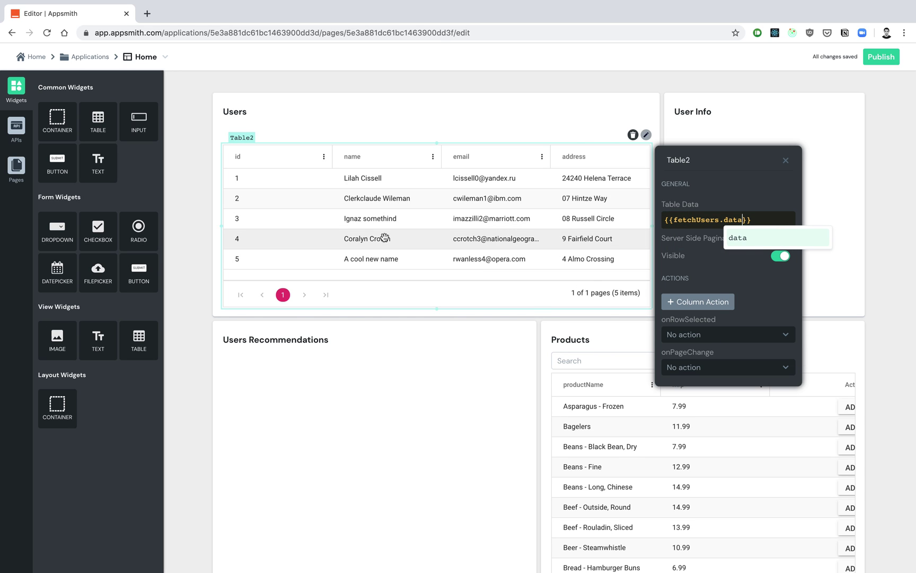
left_click(785, 160)
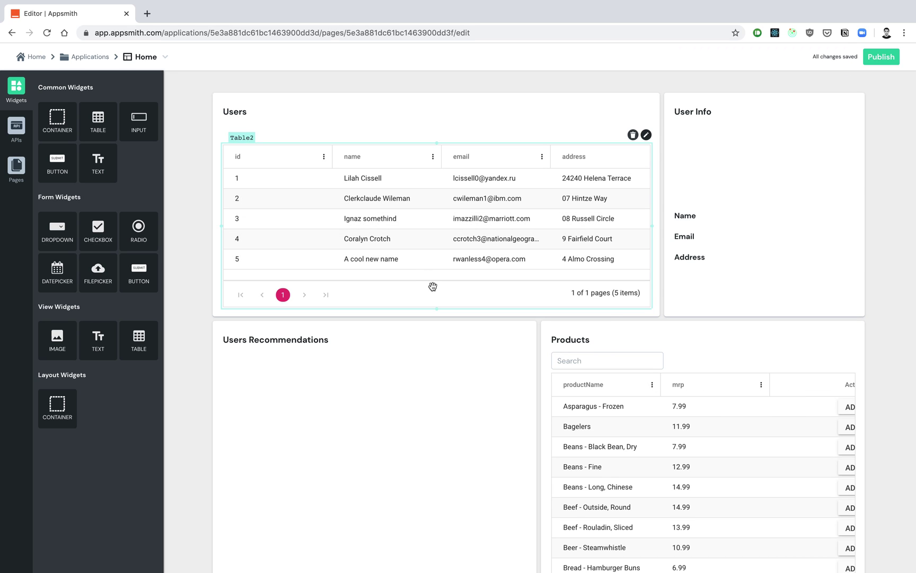
Enable server-side pagination on the Users table, running fetchUsers on page change.
left_click(646, 284)
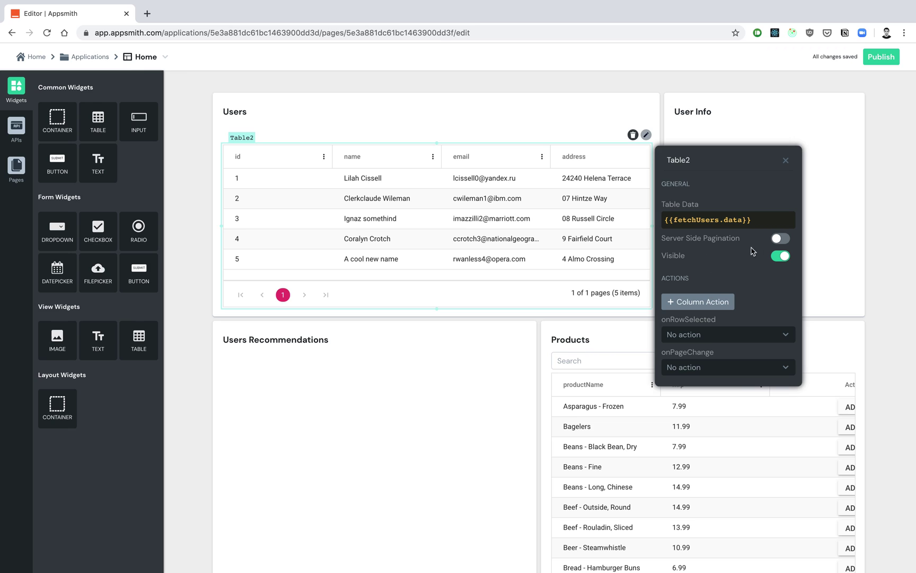
left_click(780, 240)
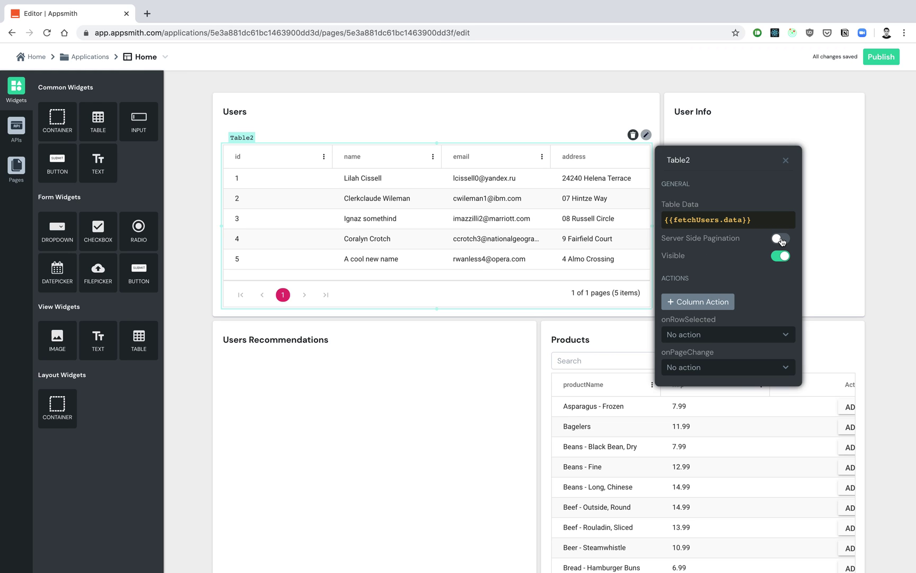
left_click(711, 371)
mouse_move(722, 298)
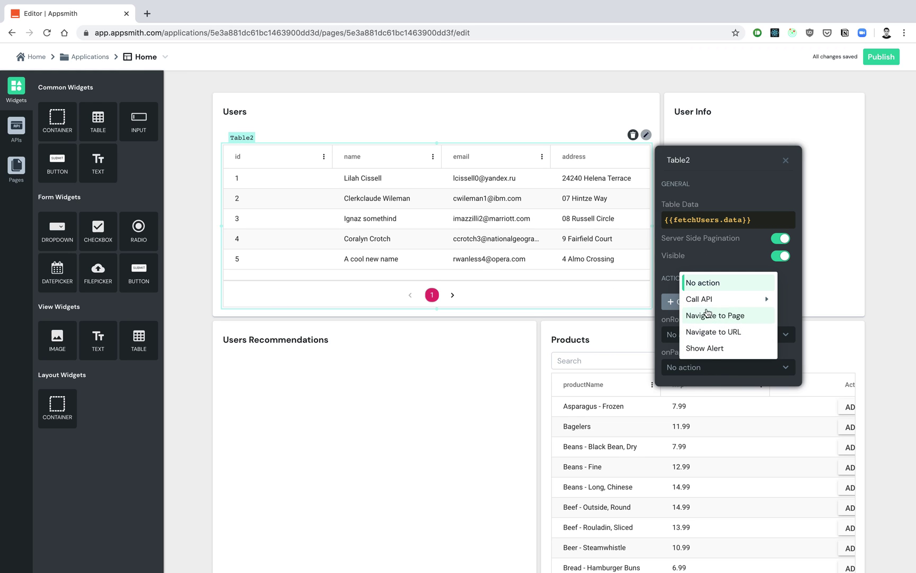
left_click(818, 330)
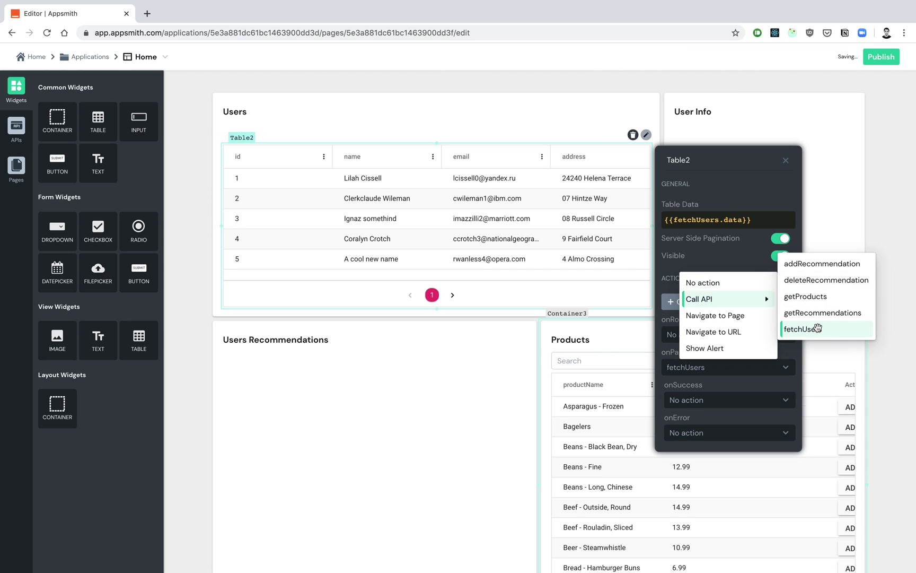
left_click(785, 161)
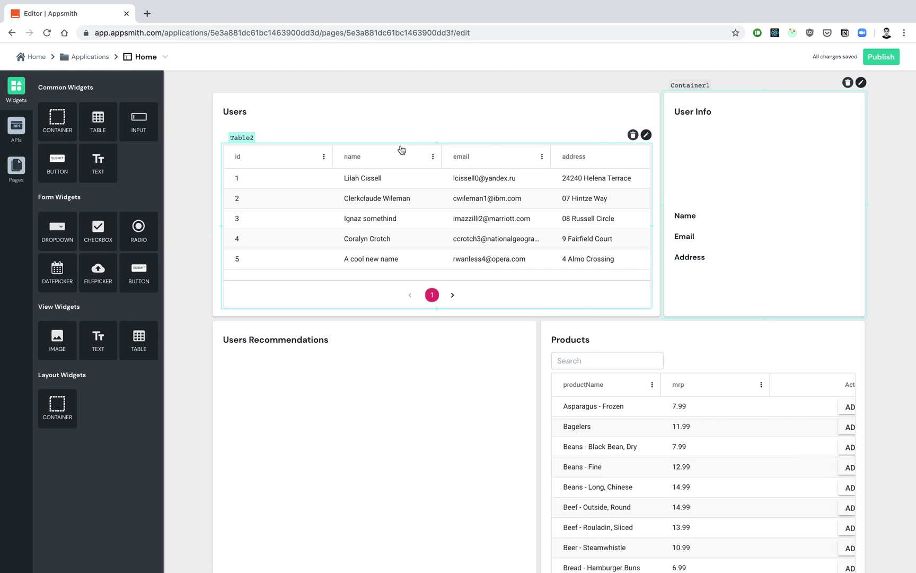
Set fetchUsers' offset parameter to {{(Table2.pageNo - 1) * 5}} and save the API.
left_click(12, 133)
left_click(78, 194)
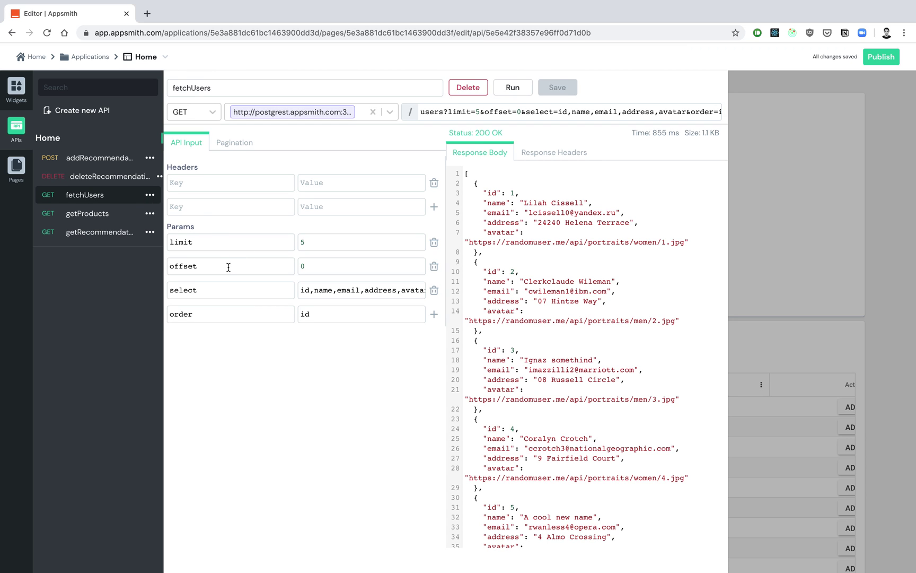
left_click(325, 265)
key("BackSpace")
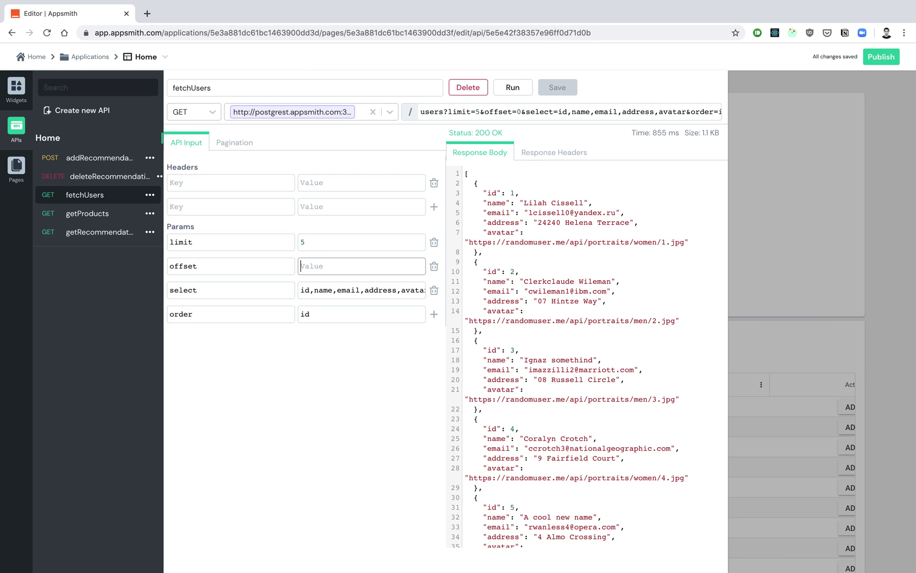
type("{{")
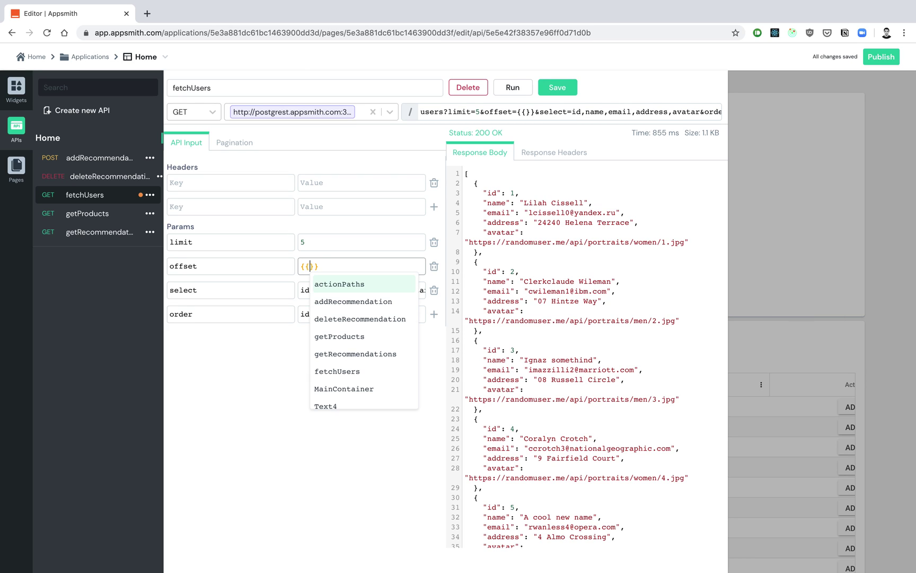
type("Ta")
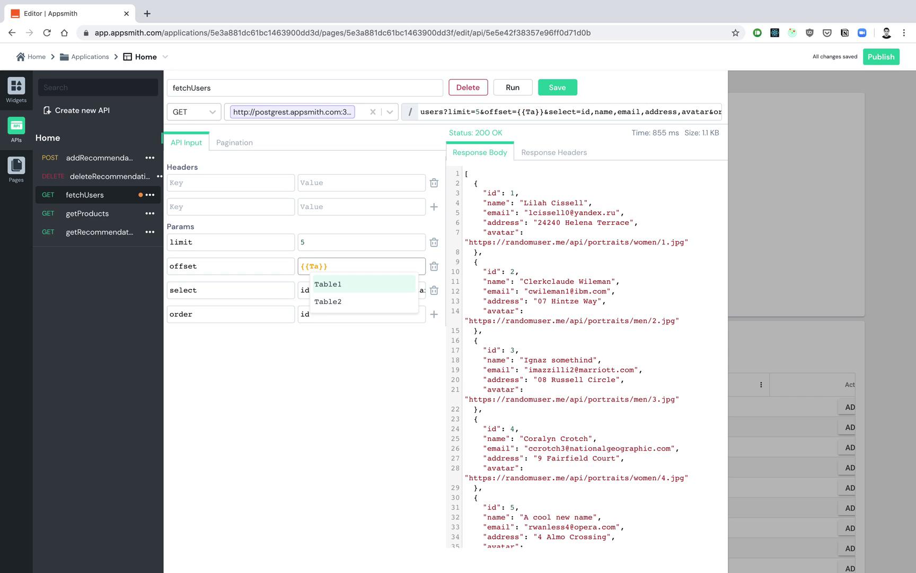
key("Down")
key("Return")
type(".")
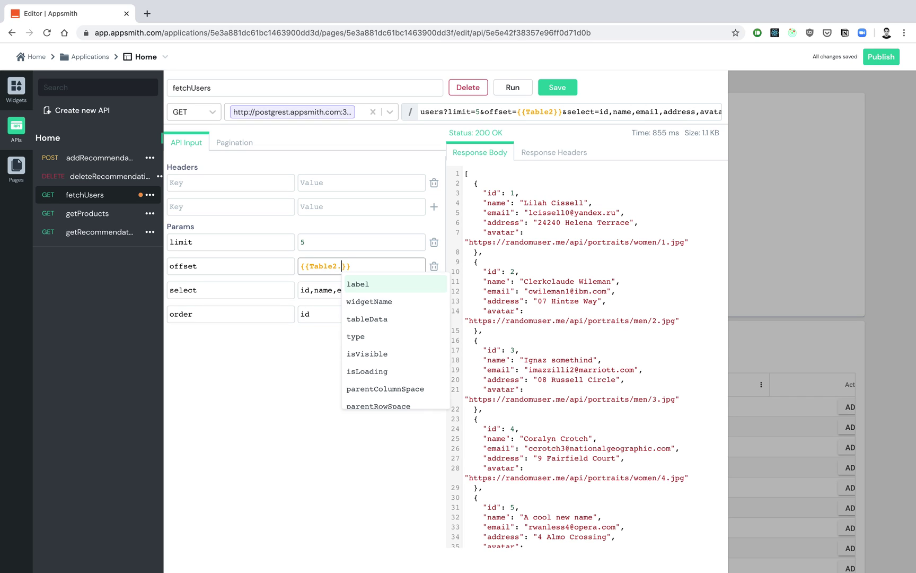
type("pa")
key("Down")
key("Down")
key("Return")
type("- ")
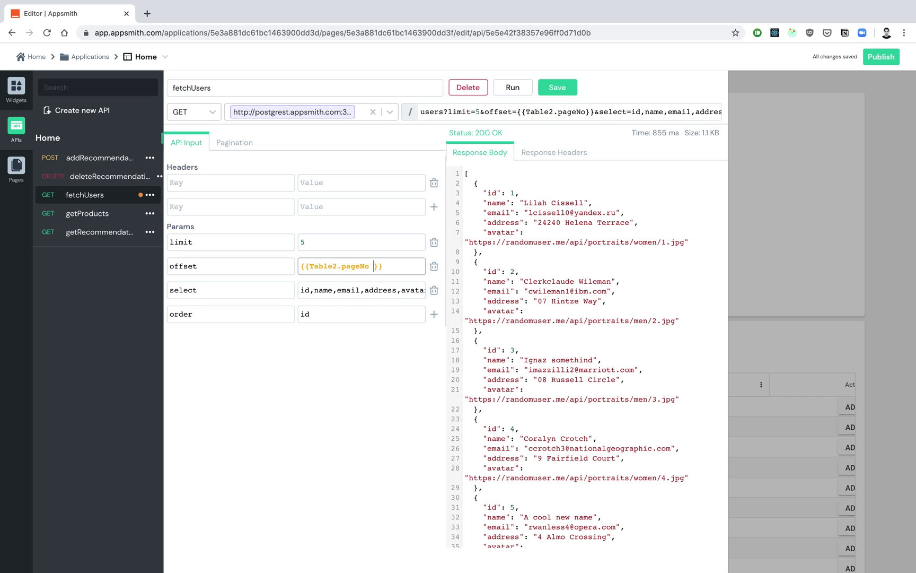
type("1")
left_click_drag(307, 267, 388, 267)
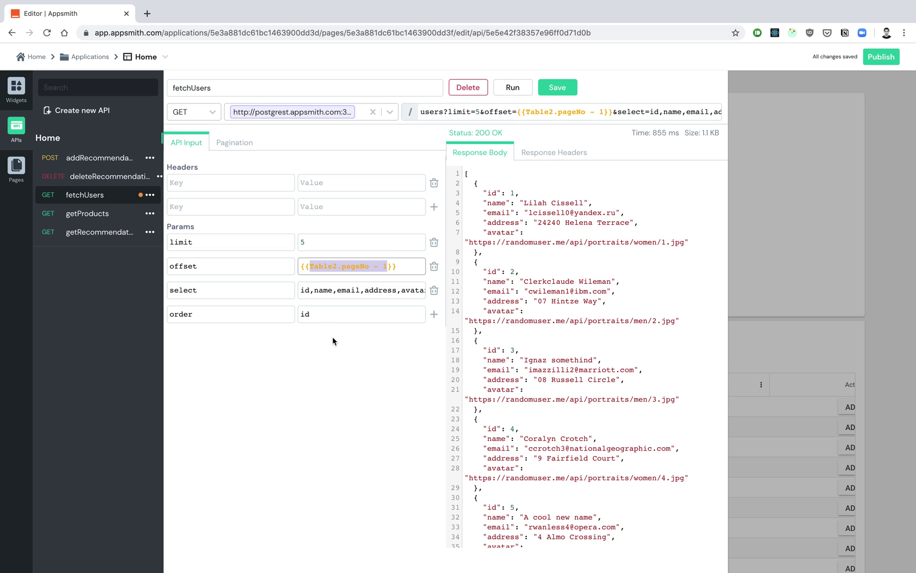
type("(")
key("Right")
key("Right")
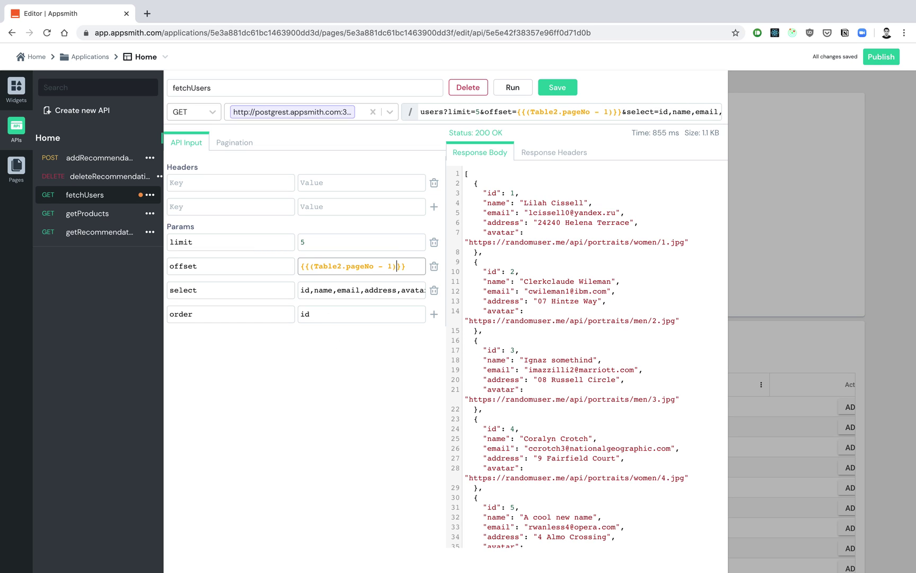
type("* 5")
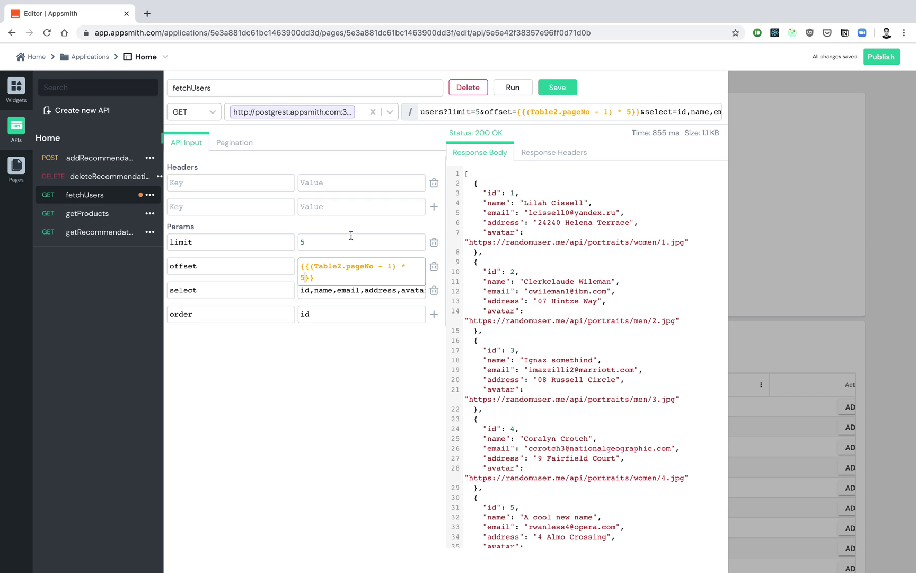
left_click(558, 89)
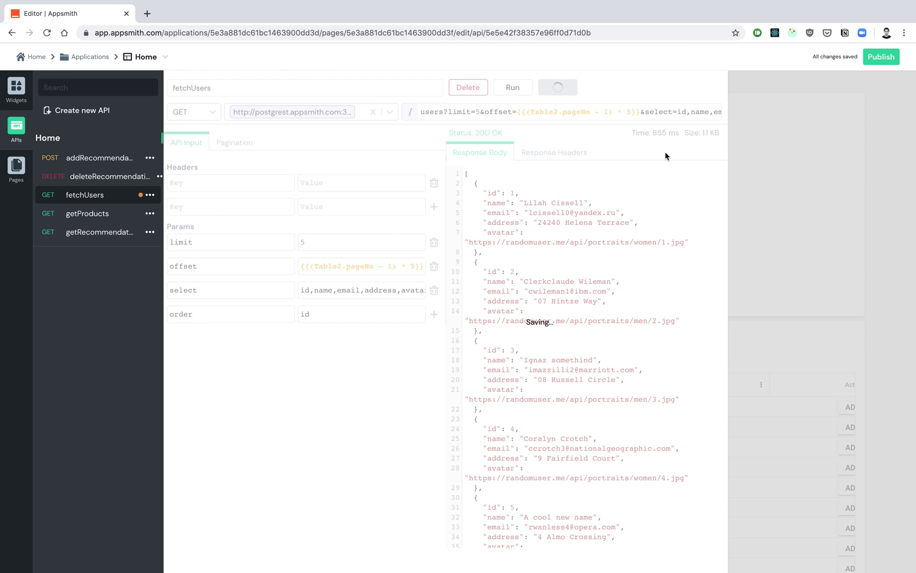
left_click(776, 178)
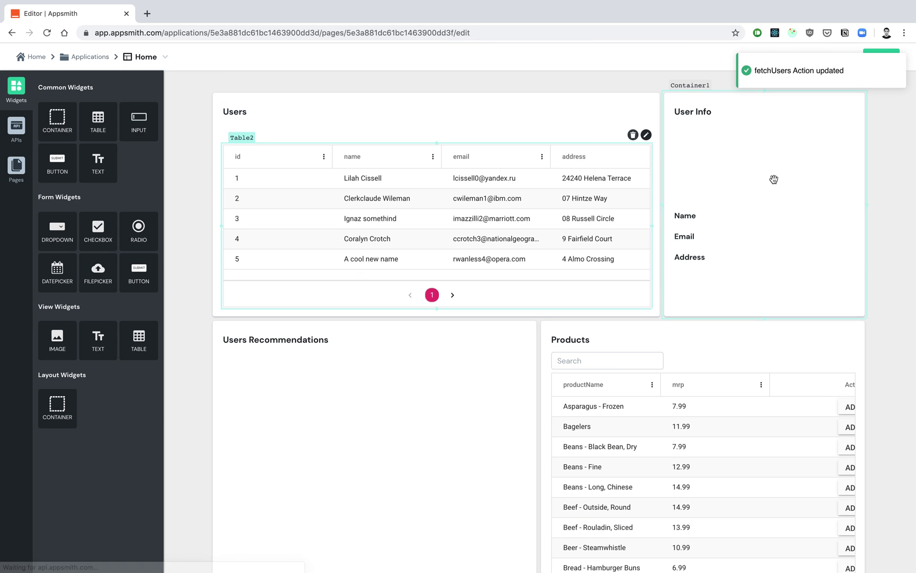
left_click(453, 298)
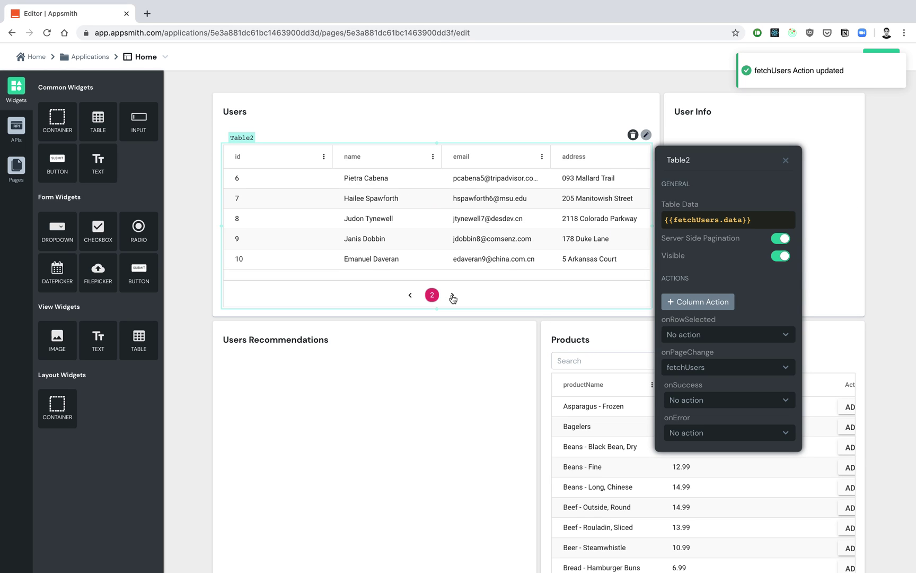
left_click(411, 296)
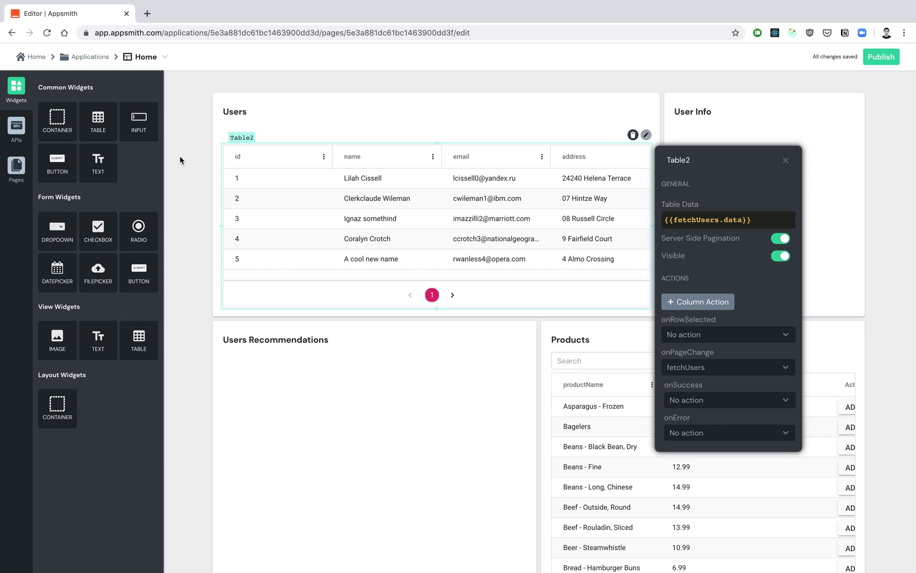
Add an unlabelled input with 'Search Name' placeholder that runs fetchUsers on text change.
left_click_drag(148, 126, 256, 155)
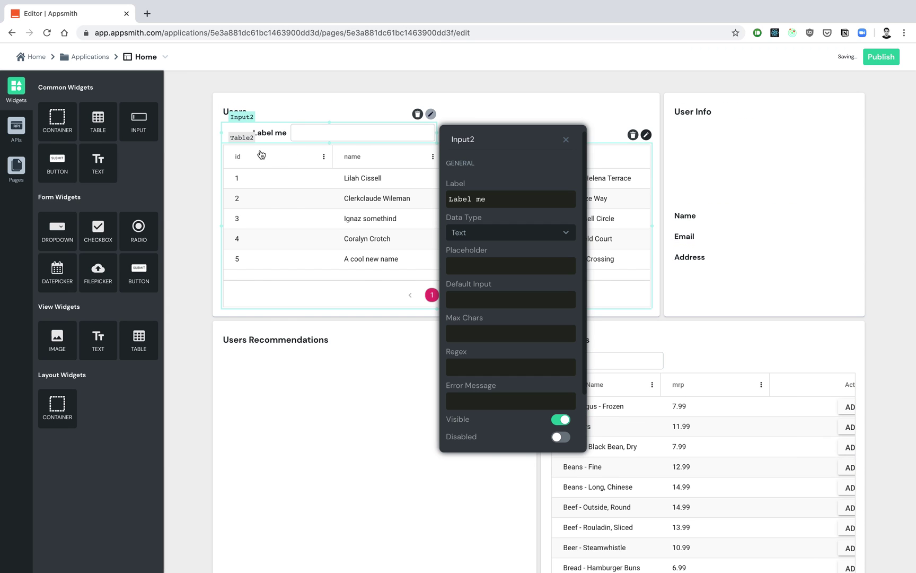
triple_click(485, 201)
key("BackSpace")
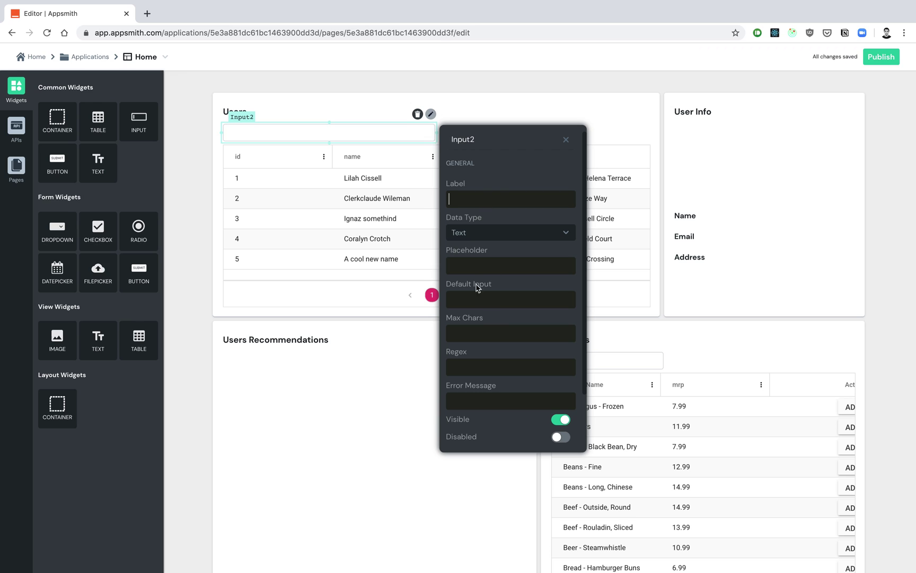
left_click(465, 271)
type("Search")
type(" Name")
scroll(489, 336, "down", 2)
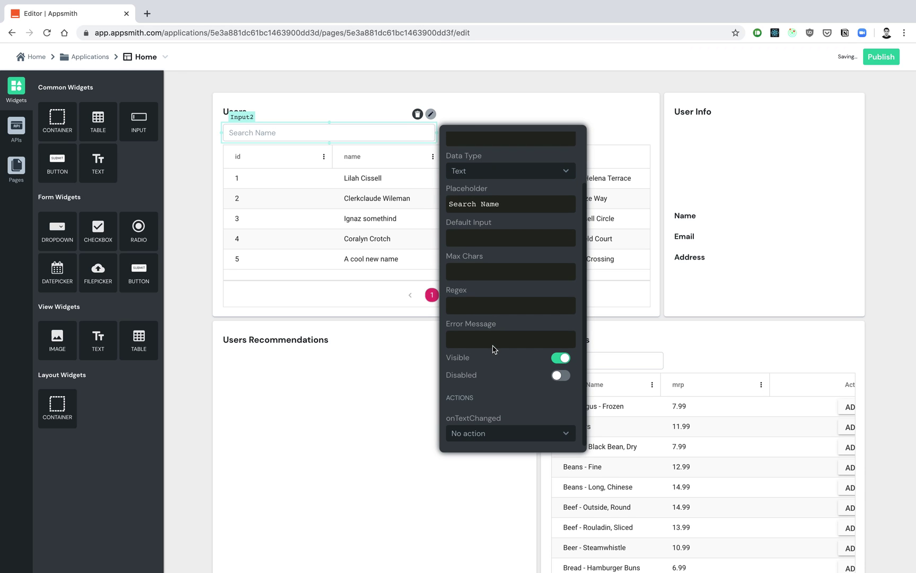
left_click(483, 430)
mouse_move(508, 365)
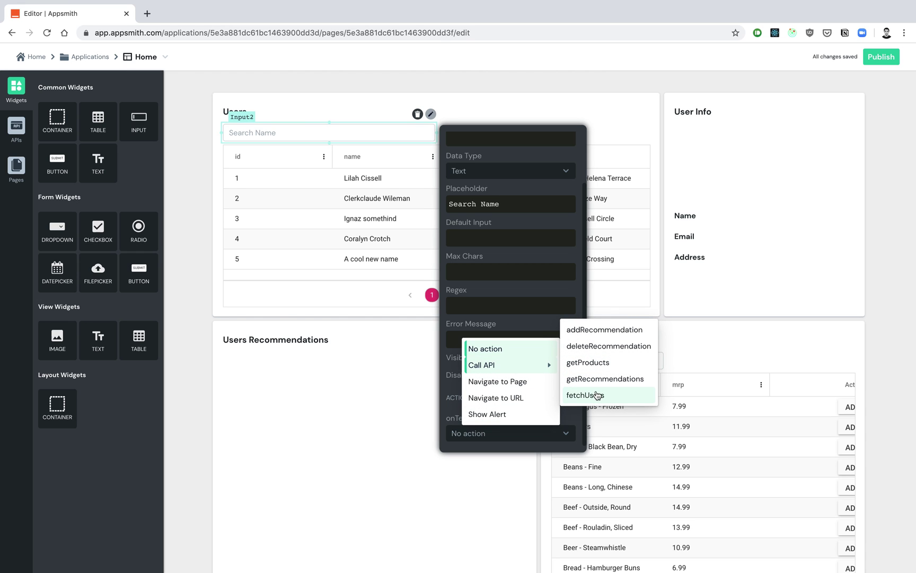
left_click(597, 395)
left_click(19, 137)
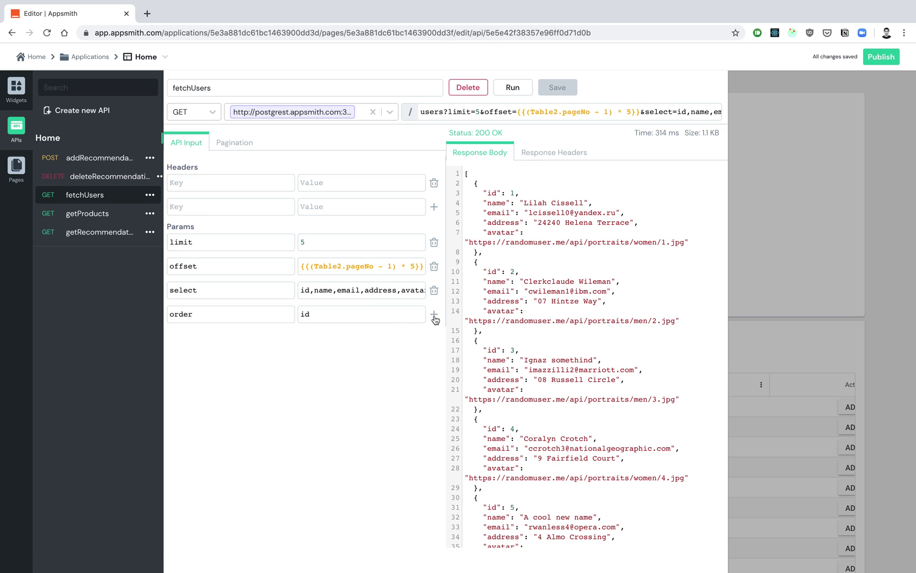
Add a name parameter with value ilike.*{{Input2.text}}* to fetchUsers and save.
left_click(435, 315)
left_click(204, 341)
type("name")
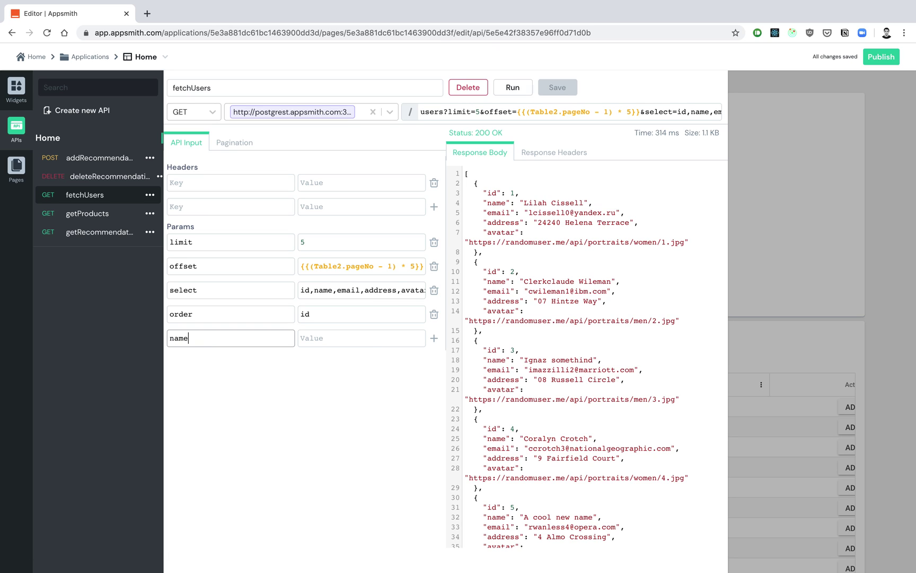
key("Tab")
type("i")
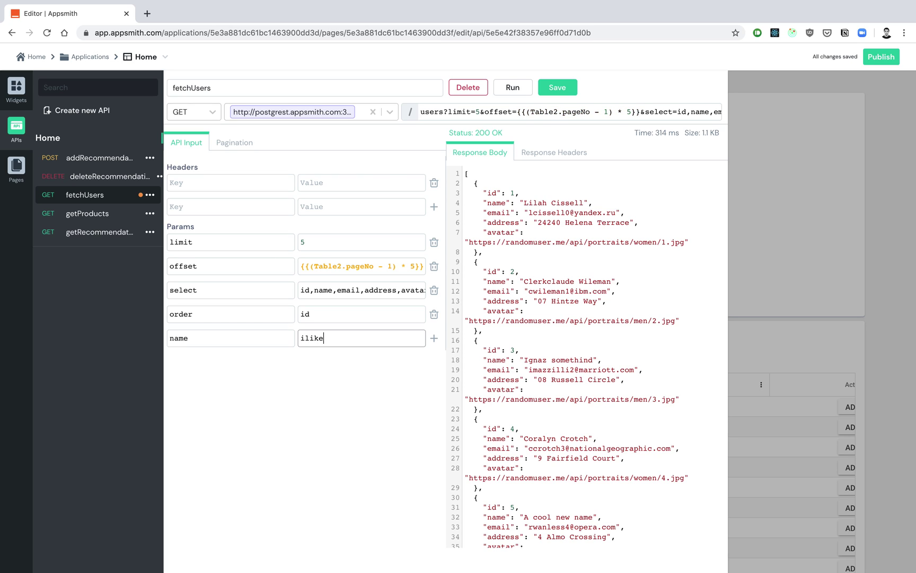
type(".*")
type("{{In*")
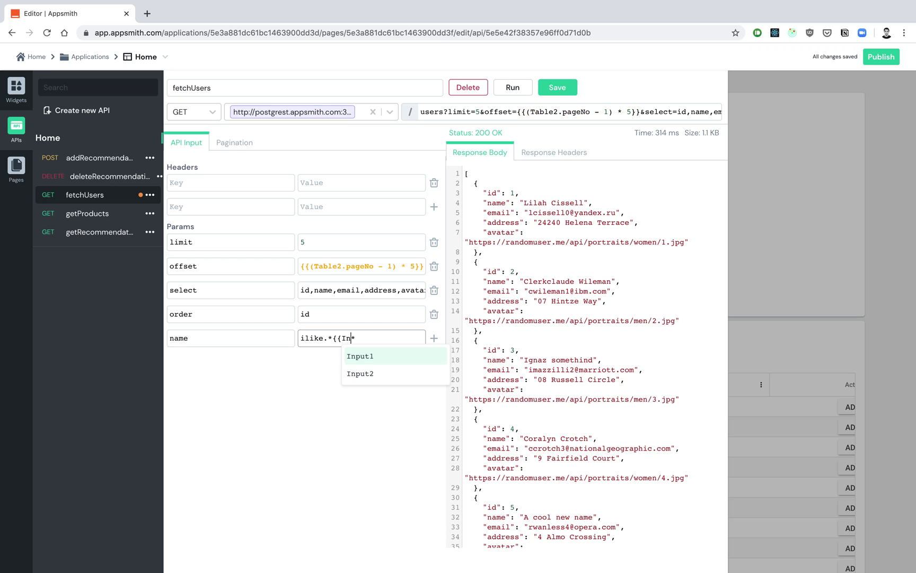
key("Down")
key("Return")
type(".text}}")
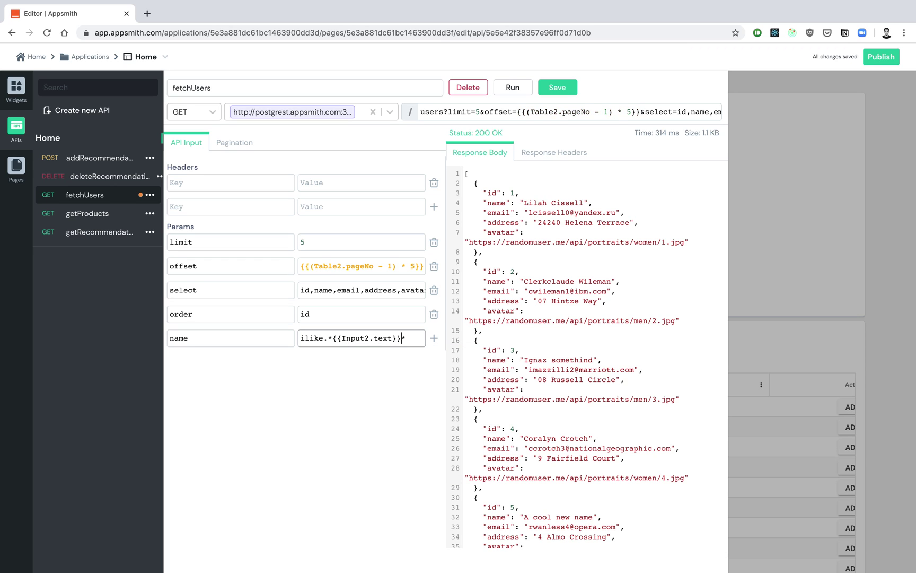
left_click(553, 85)
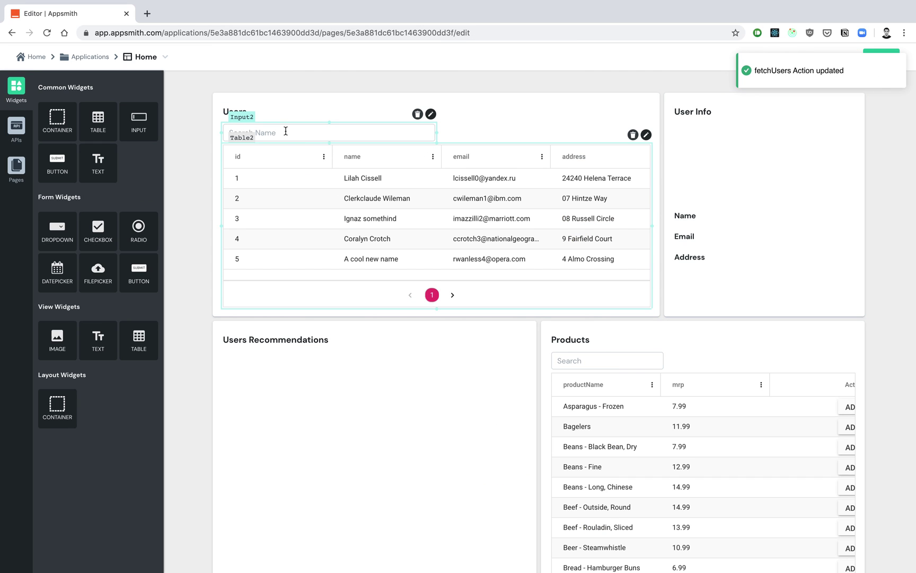
left_click(286, 131)
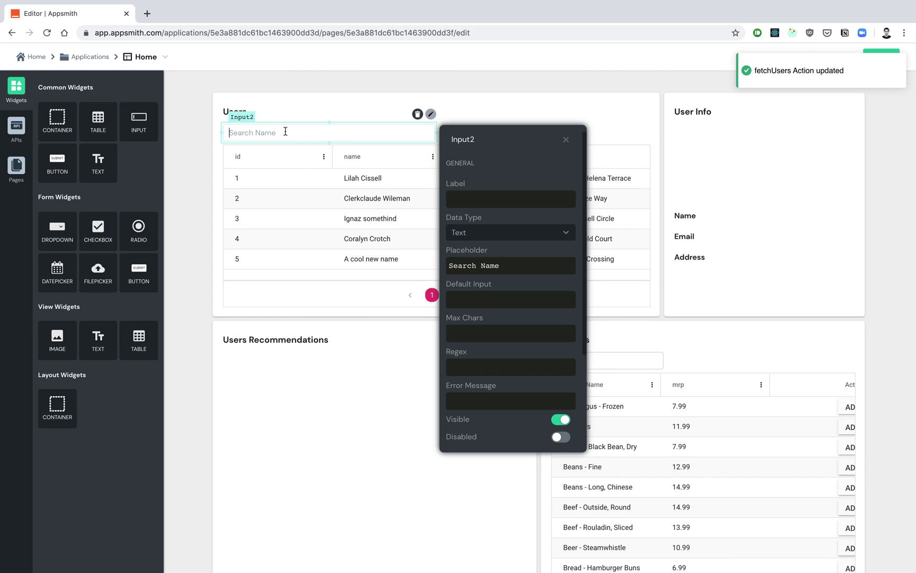
type("lil")
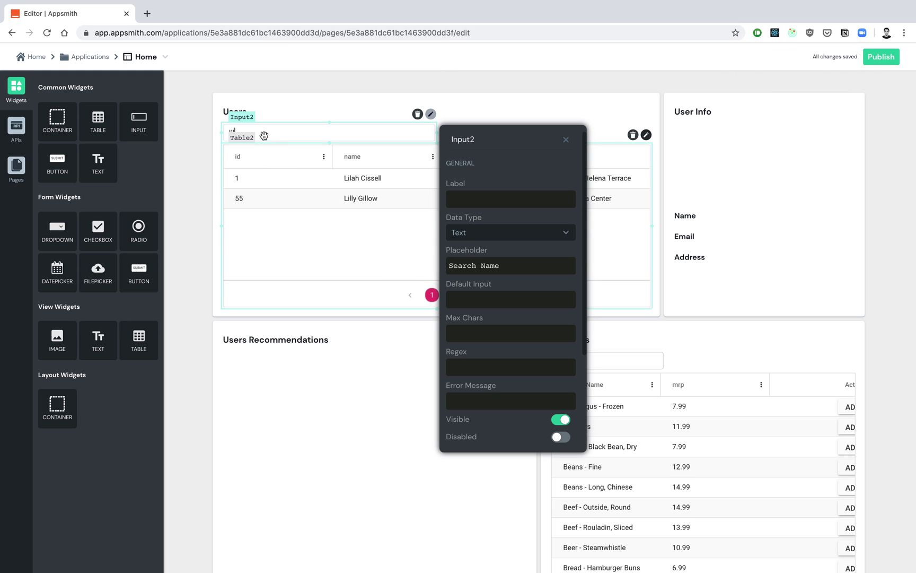
key("BackSpace")
key("BackSpace")
key("BackSpace")
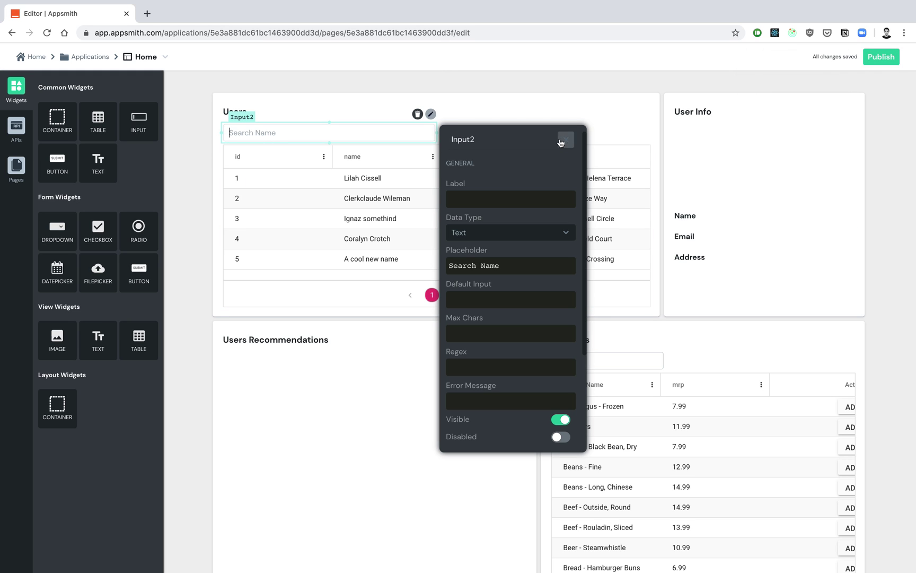
left_click(566, 140)
left_click(401, 176)
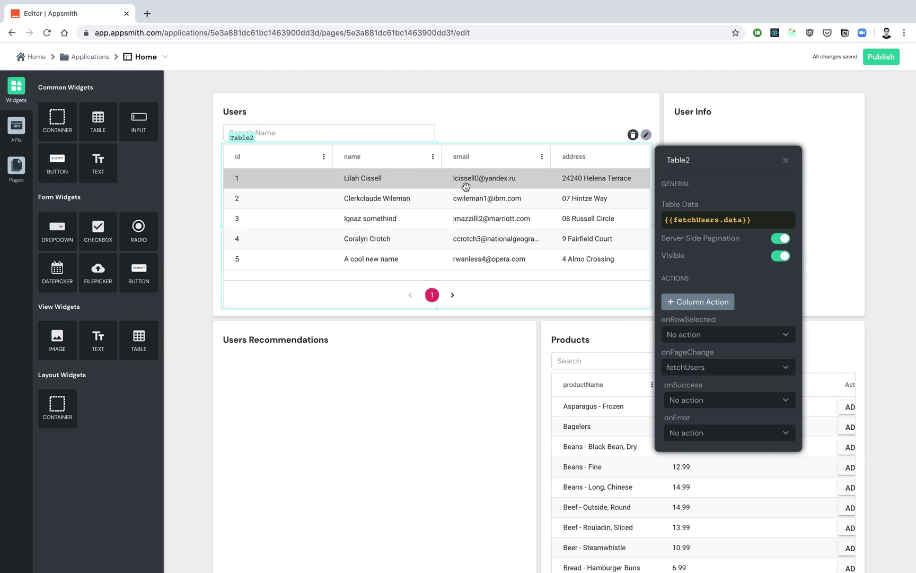
left_click(785, 159)
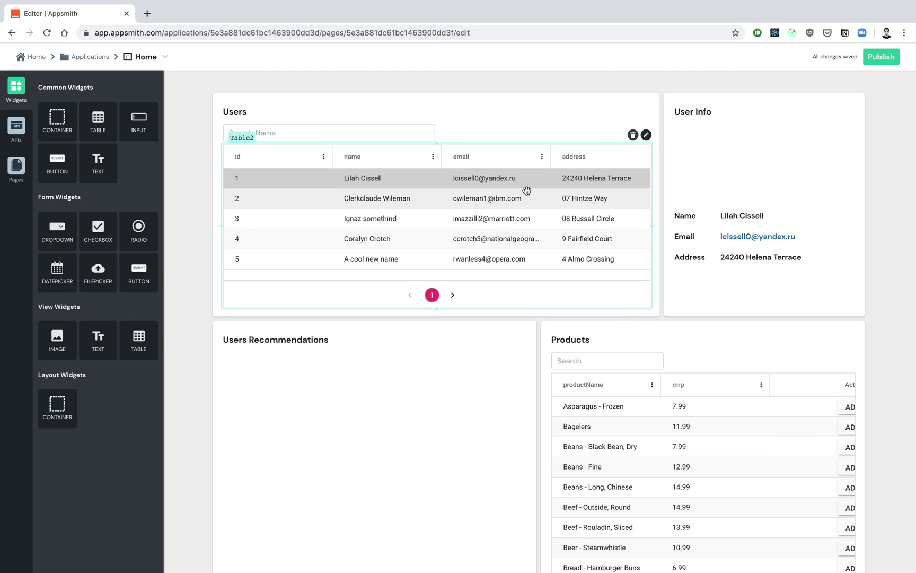
scroll(526, 190, "right", 2)
scroll(527, 190, "right", 2)
scroll(527, 191, "right", 1)
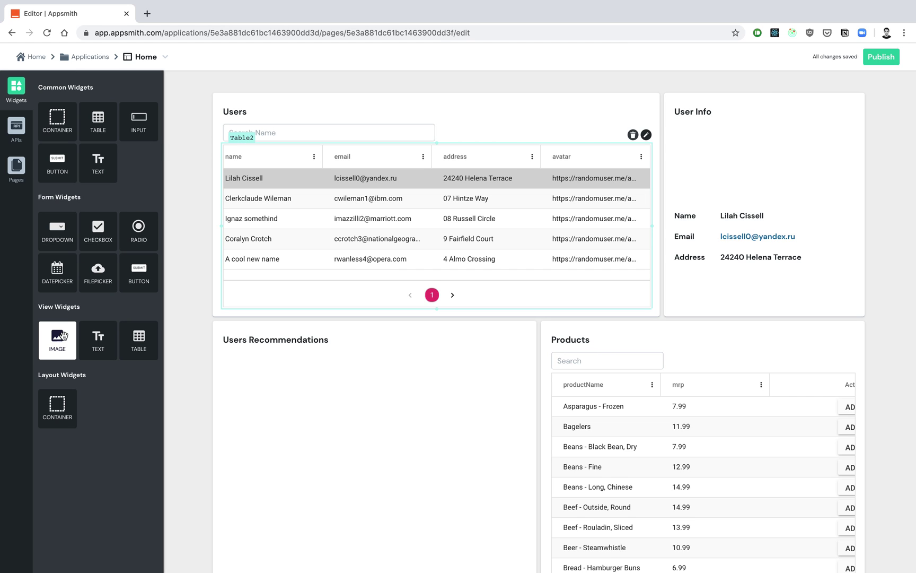
Add a widened Image to User Info with source {{Table2.selectedRow.avatar}}.
mouse_move(63, 334)
left_mouse_down()
mouse_move(705, 155)
mouse_move(755, 155)
left_mouse_up()
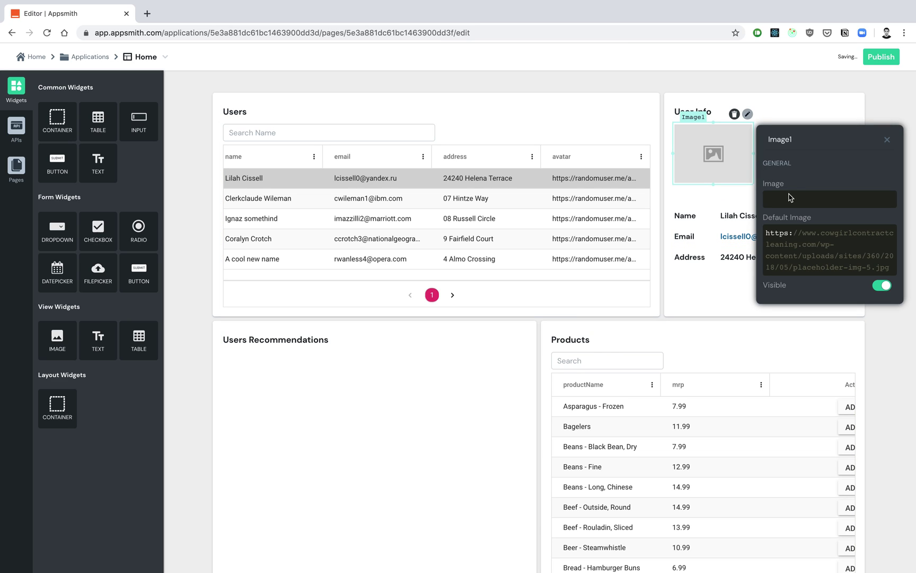
left_click(790, 200)
type("{{")
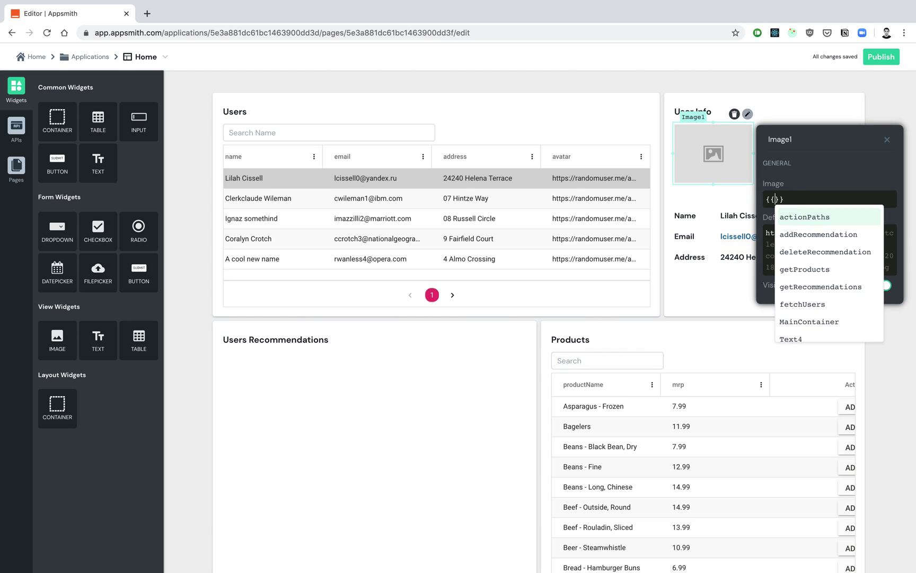
type("Ta")
key("Down")
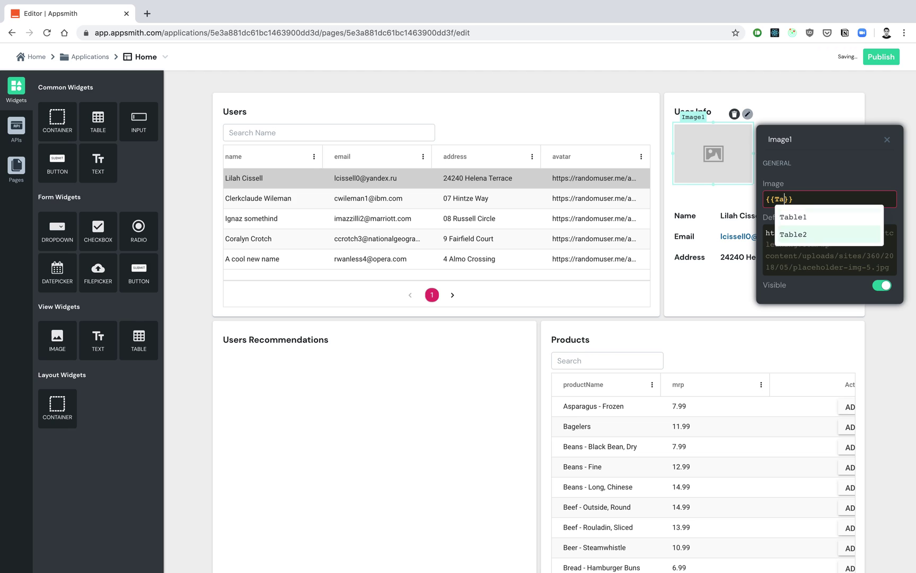
key("Return")
type(".sel")
key("Return")
type(".a")
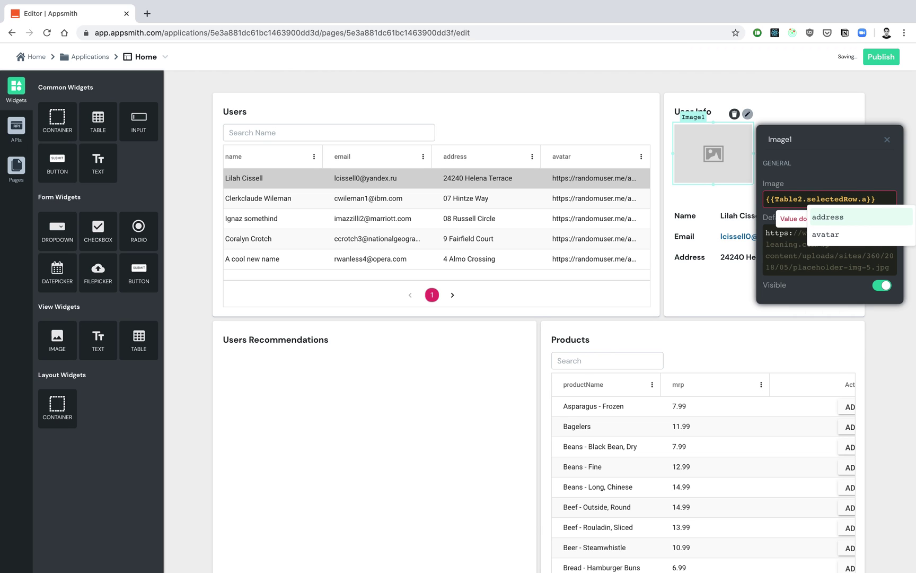
type("vatar")
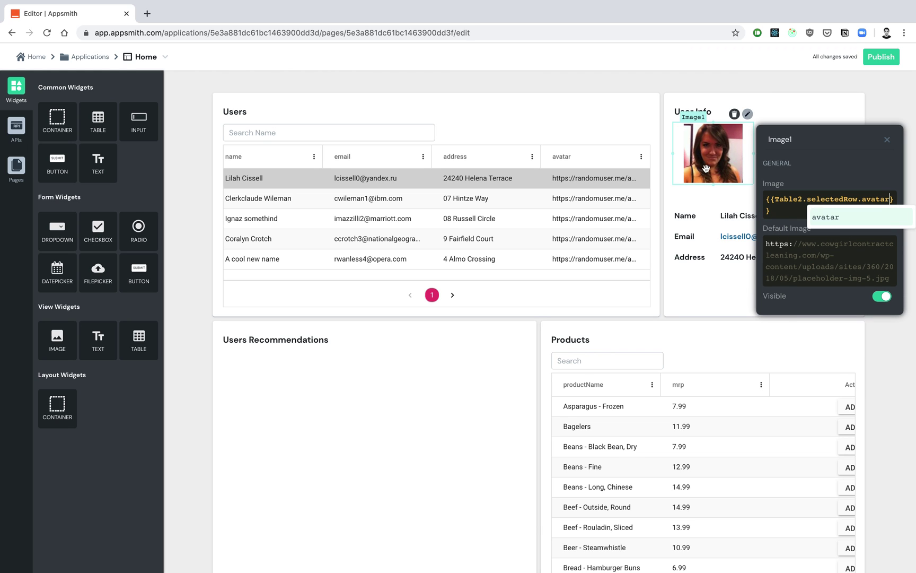
left_click(887, 139)
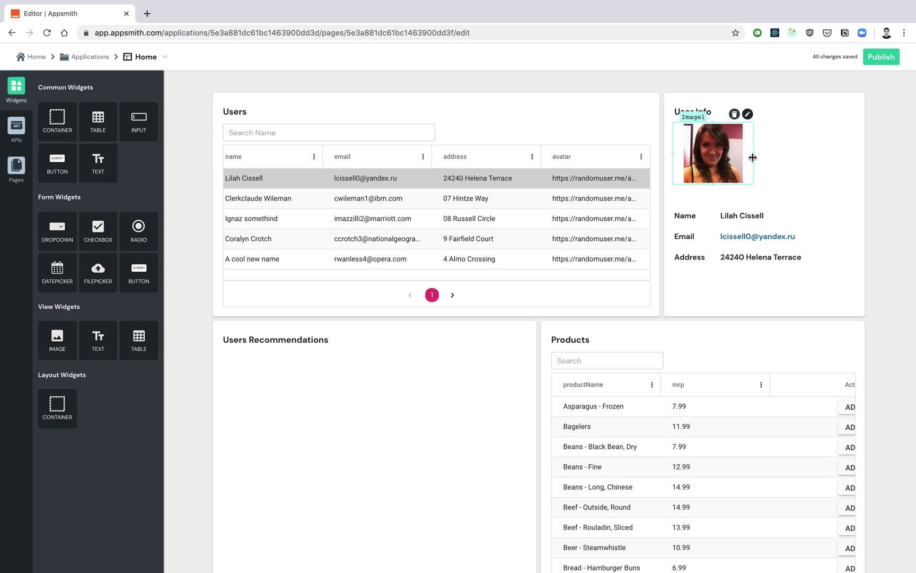
left_click_drag(752, 154, 771, 155)
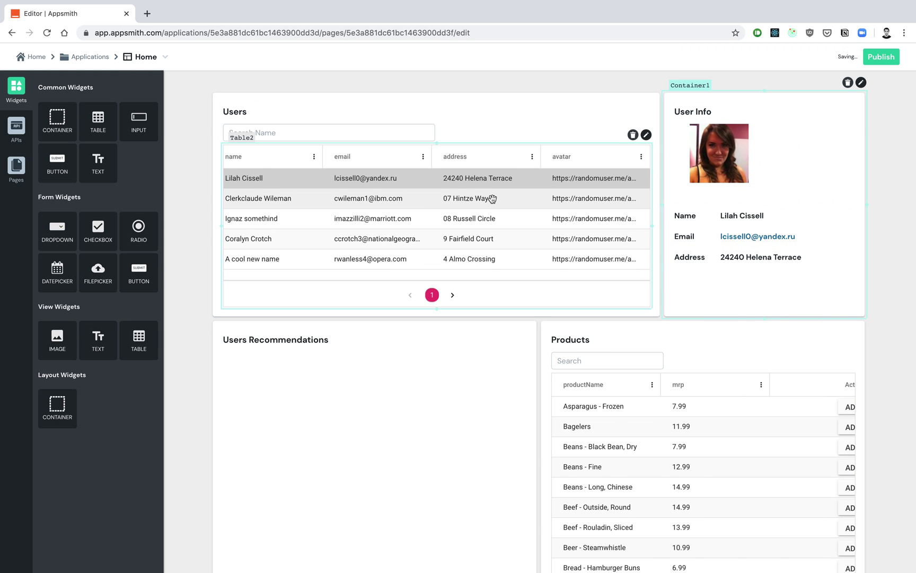
Select Ignaz somethind in the Users table to check the avatar updates.
left_click(492, 198)
left_click(464, 222)
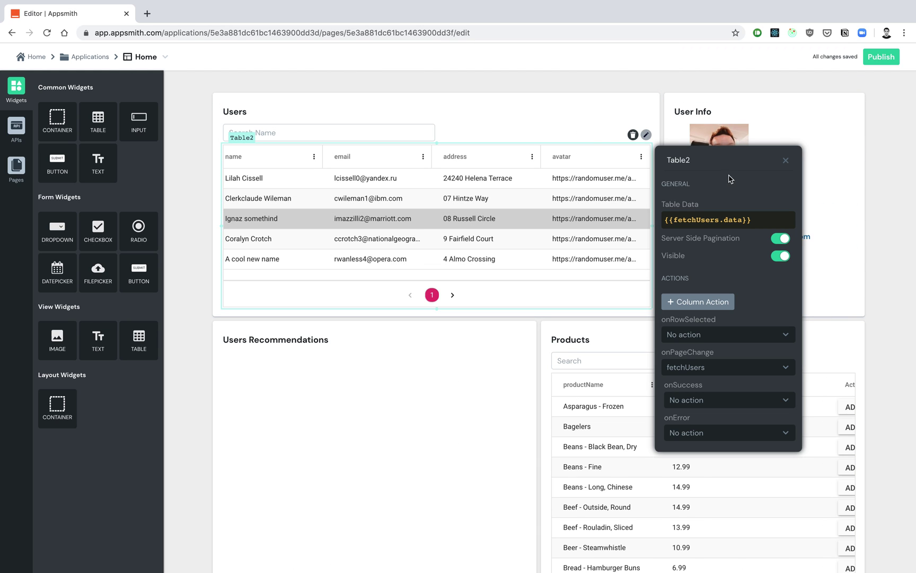
left_click(784, 163)
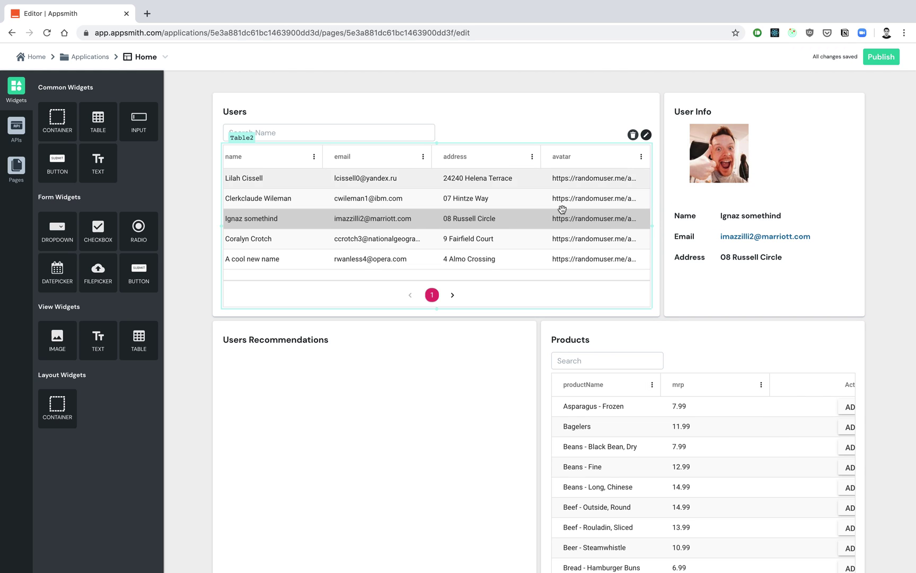
Make the Users table's onRowSelected run getRecommendations, then drop a table into Users Recommendations.
left_click(444, 218)
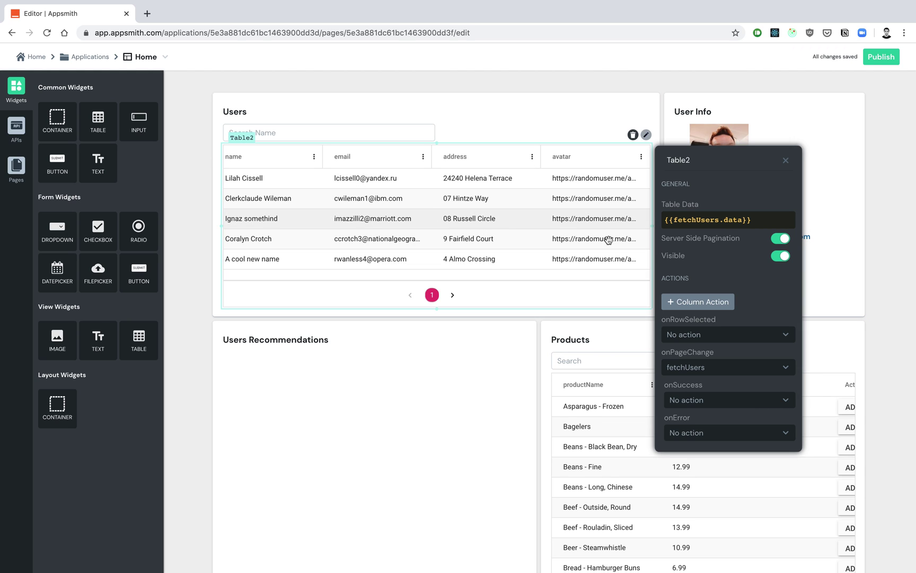
left_click(710, 335)
mouse_move(723, 267)
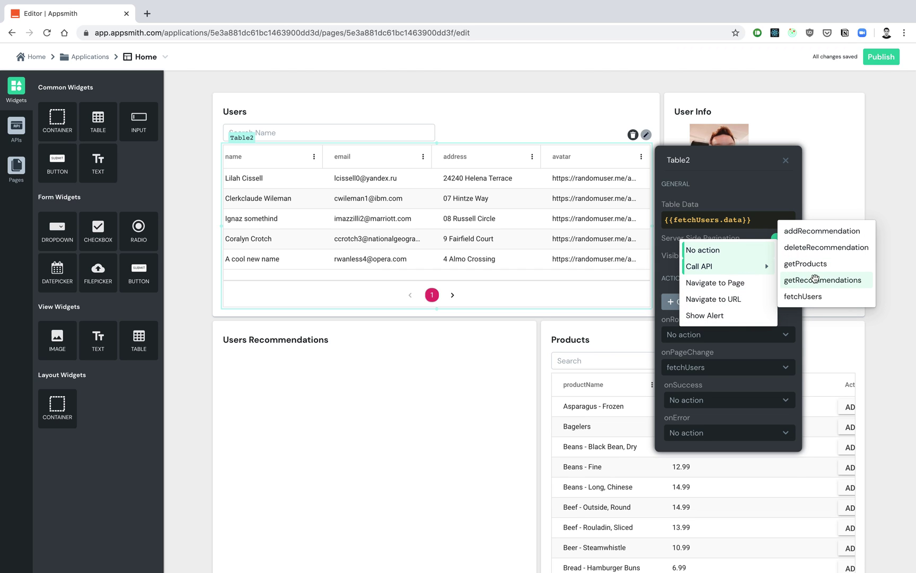
left_click(815, 278)
left_click(785, 159)
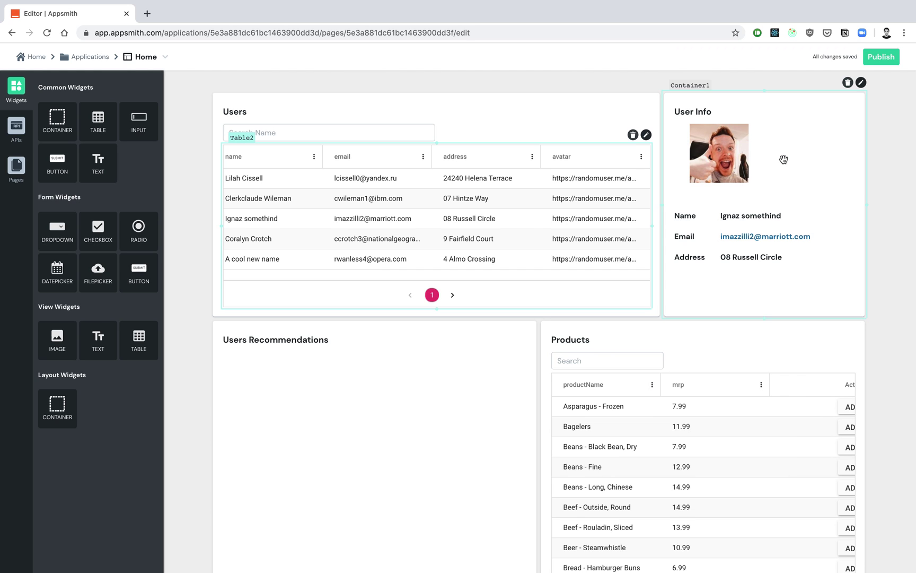
left_click(387, 218)
scroll(337, 237, "down", 1)
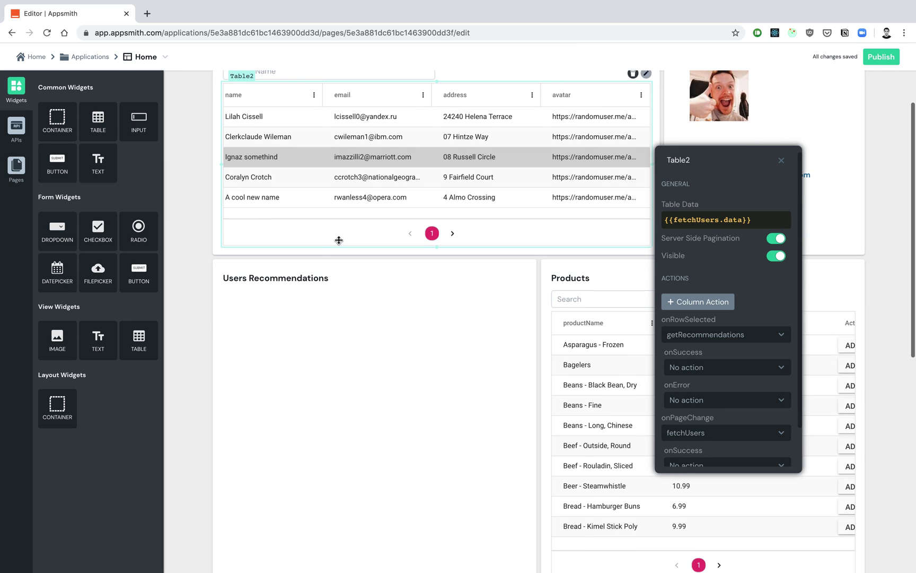
scroll(183, 229, "down", 2)
left_click_drag(98, 121, 256, 223)
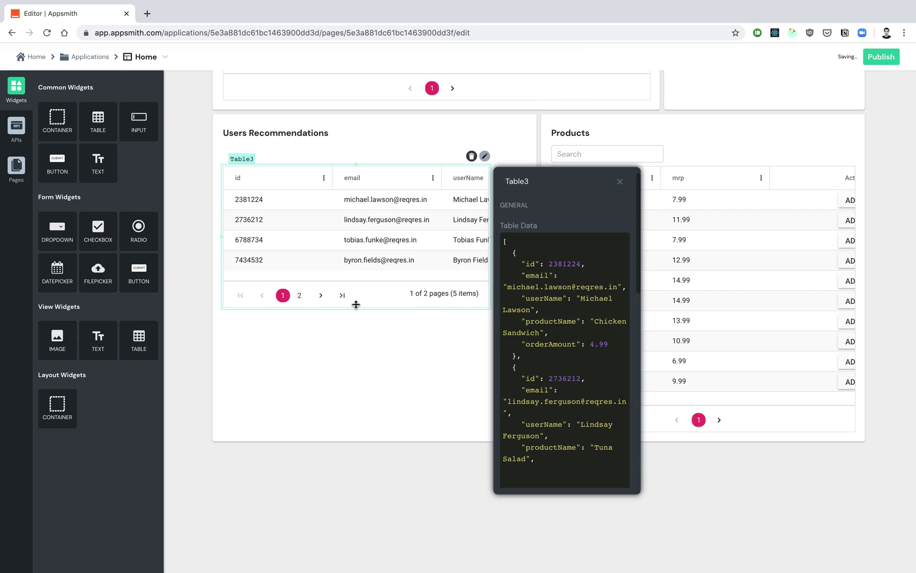
Enlarge Table3 in Users Recommendations and set its Table Data to {{getRecommendations.data}}.
left_click(357, 402)
left_click_drag(357, 402, 357, 429)
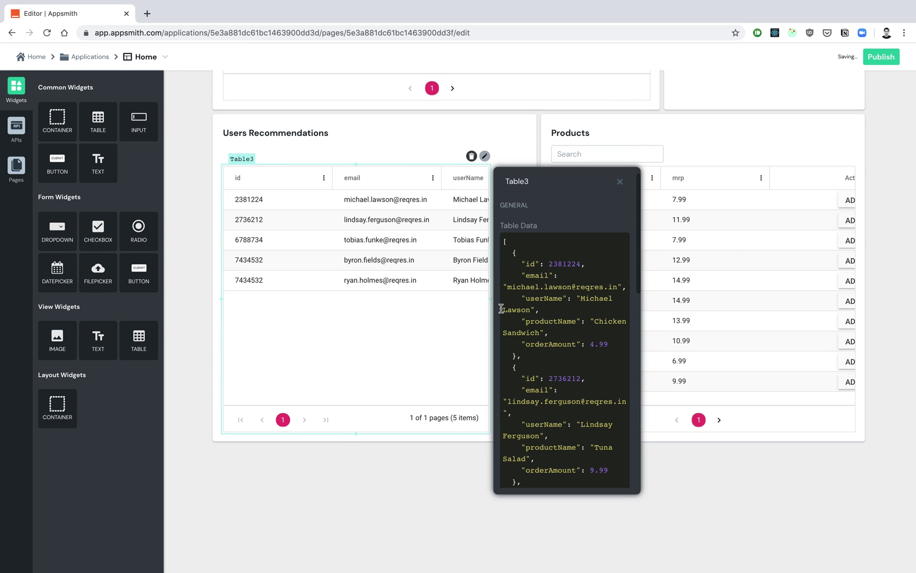
left_click_drag(489, 307, 521, 310)
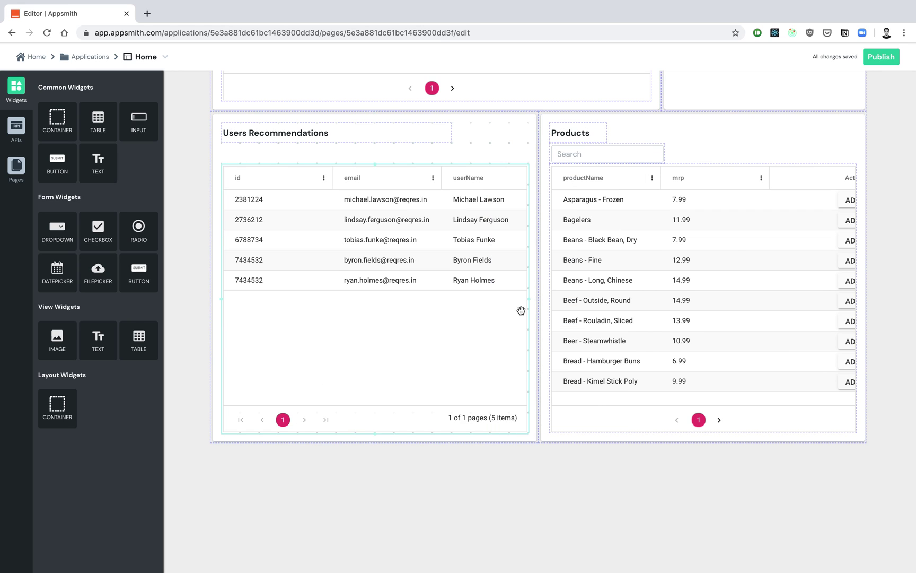
left_click(582, 321)
key("ctrl+a")
key("BackSpace")
type("{{")
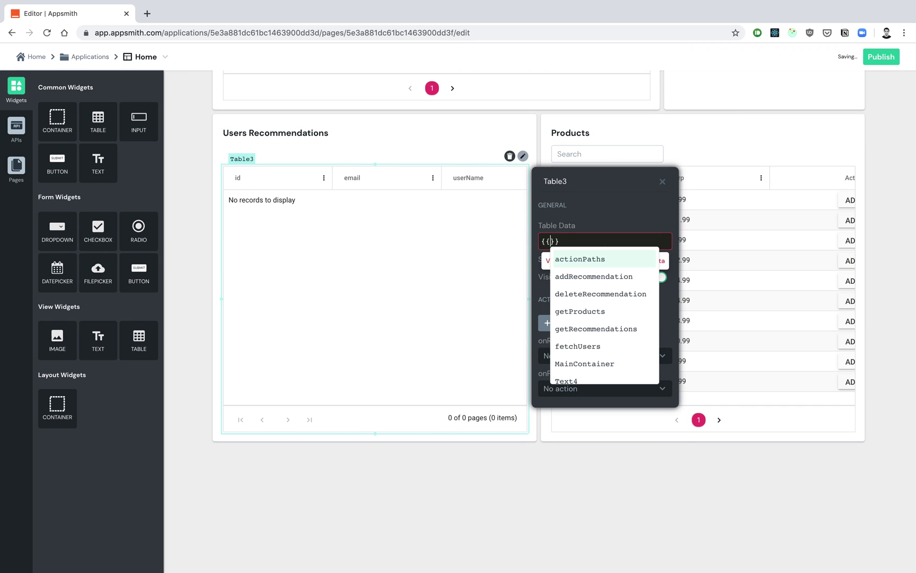
type("getR")
key("Return")
type(".data")
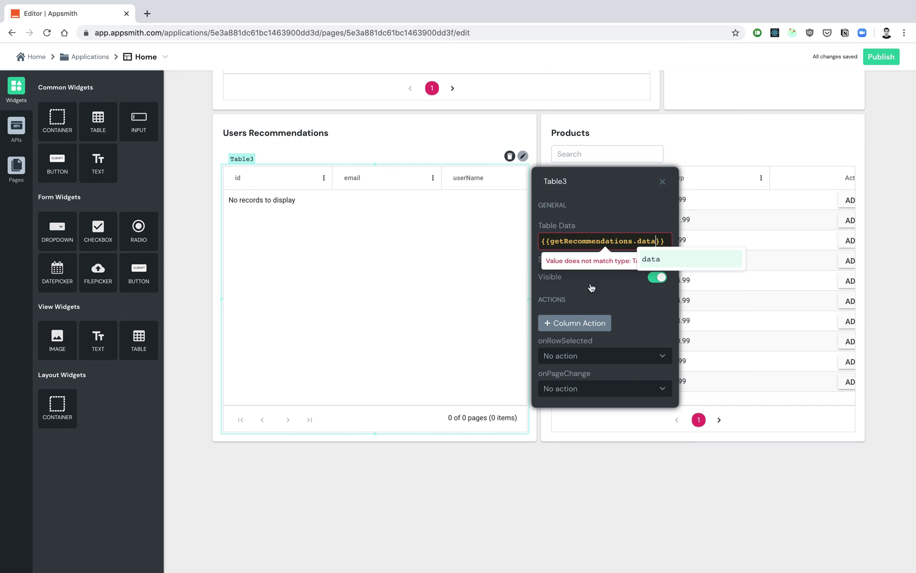
left_click(662, 181)
scroll(452, 236, "up", 2)
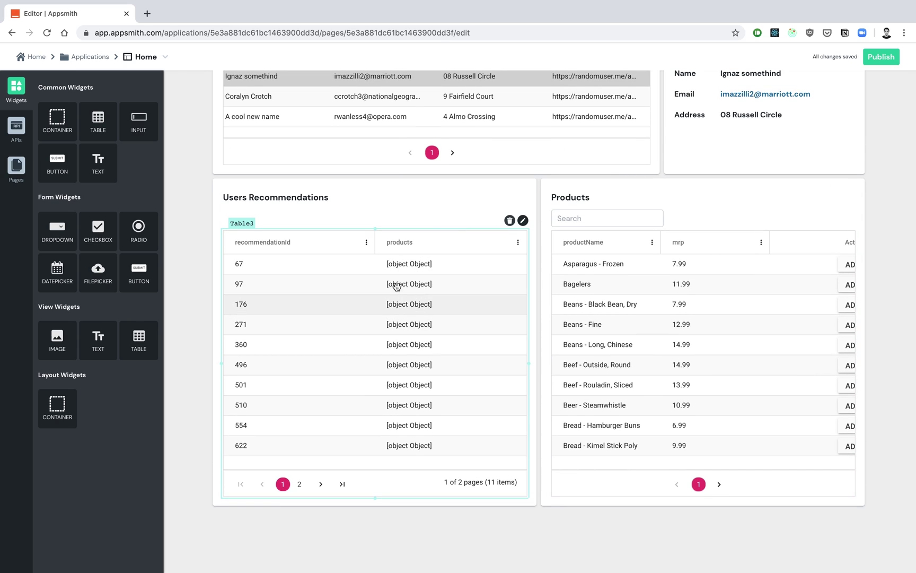
Change Table3's Table Data map to (reco) => { return reco.products } to show product rows.
left_click(427, 279)
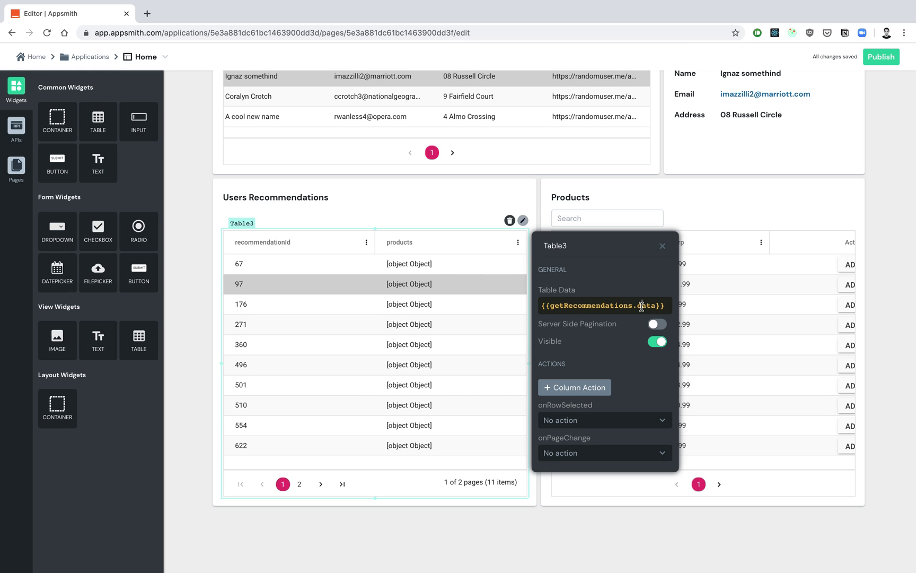
type(".m")
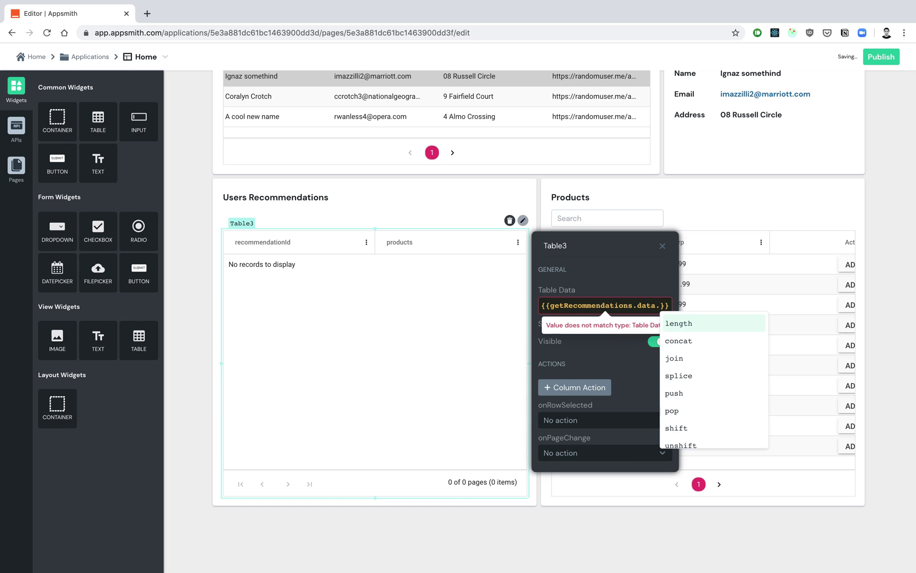
type("ap(")
key("Left")
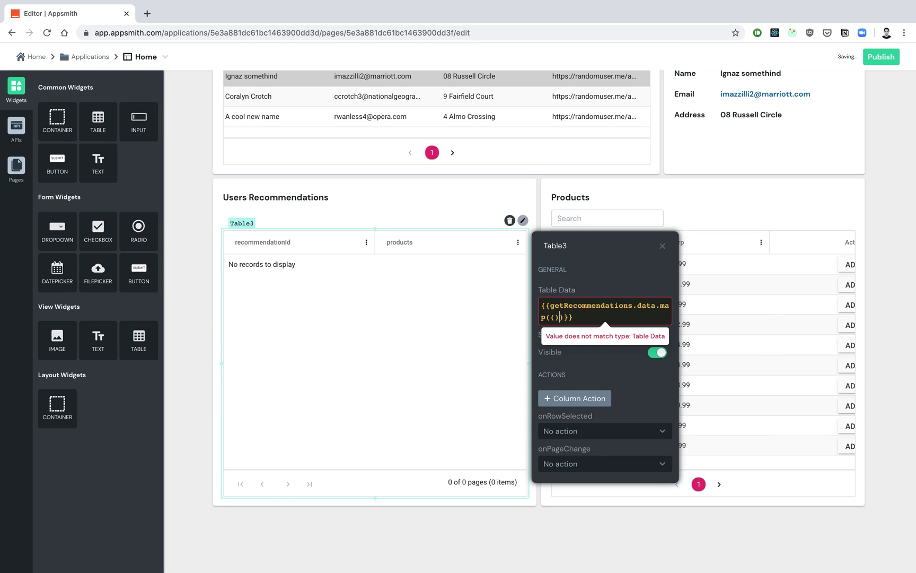
type("=> { ")
type("return ")
type("reco.")
type("products")
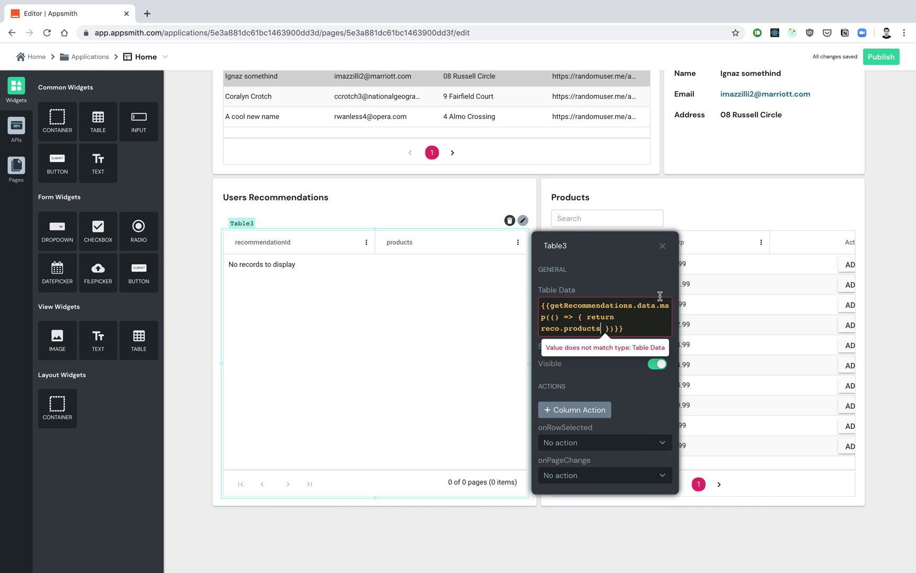
left_click(555, 317)
type("reco")
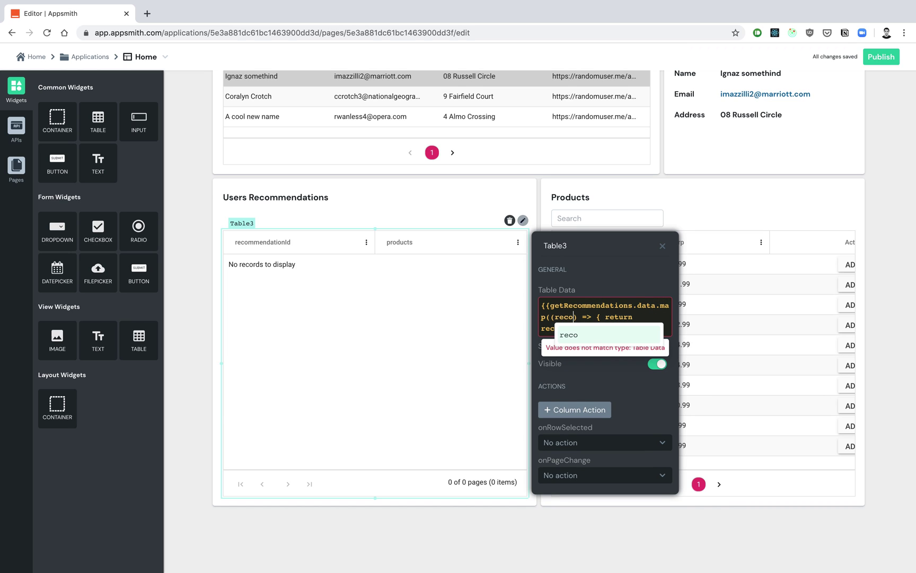
left_click(599, 308)
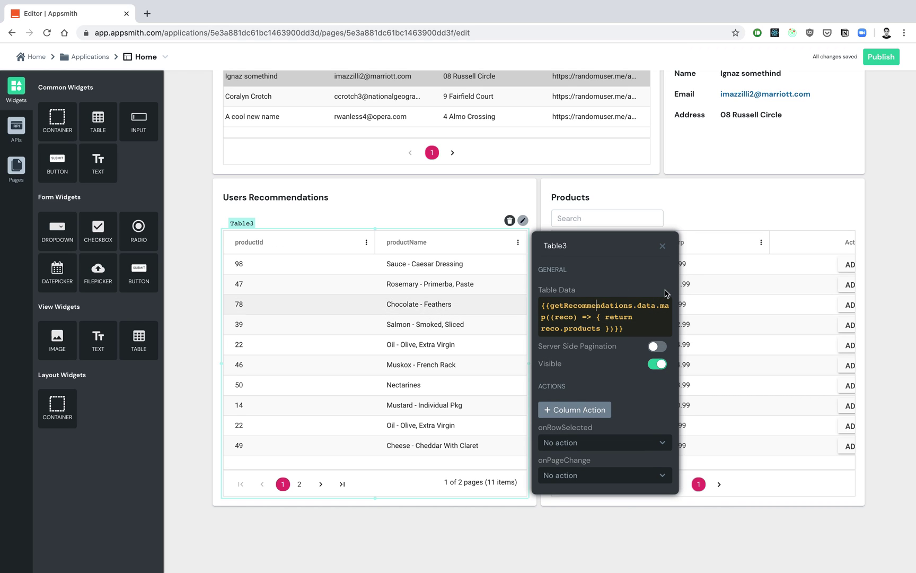
left_click(662, 246)
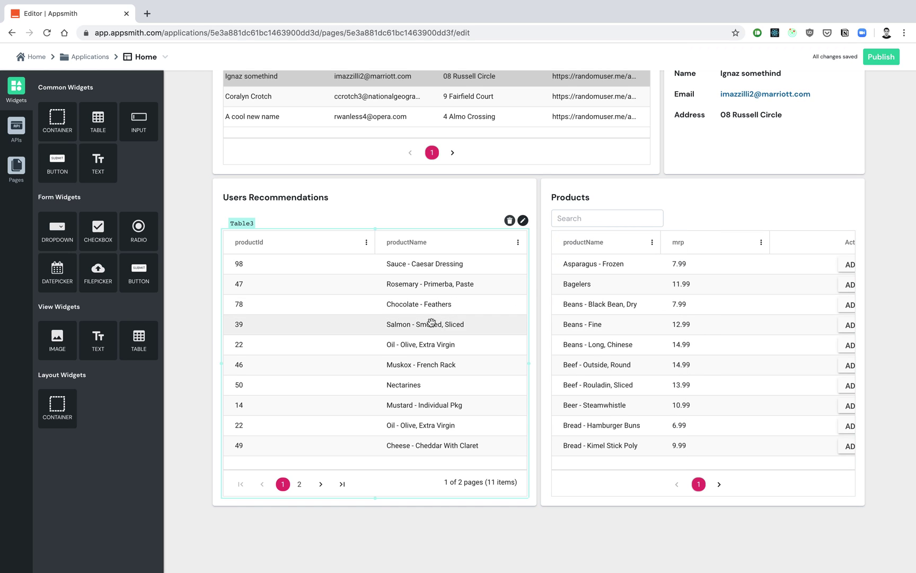
Go to page 2 of recommendations and add Beef - Rouladin, Sliced from the Products table.
left_click(299, 484)
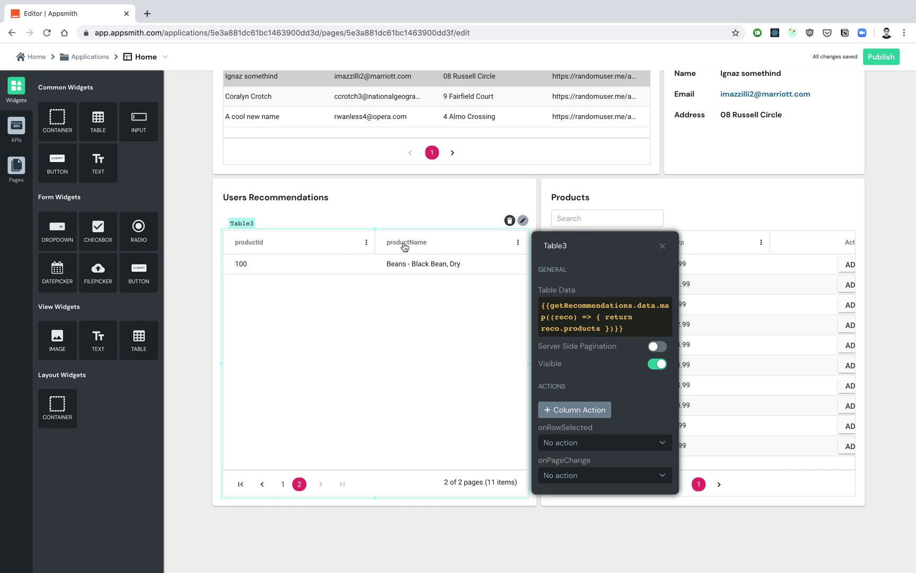
left_click(663, 245)
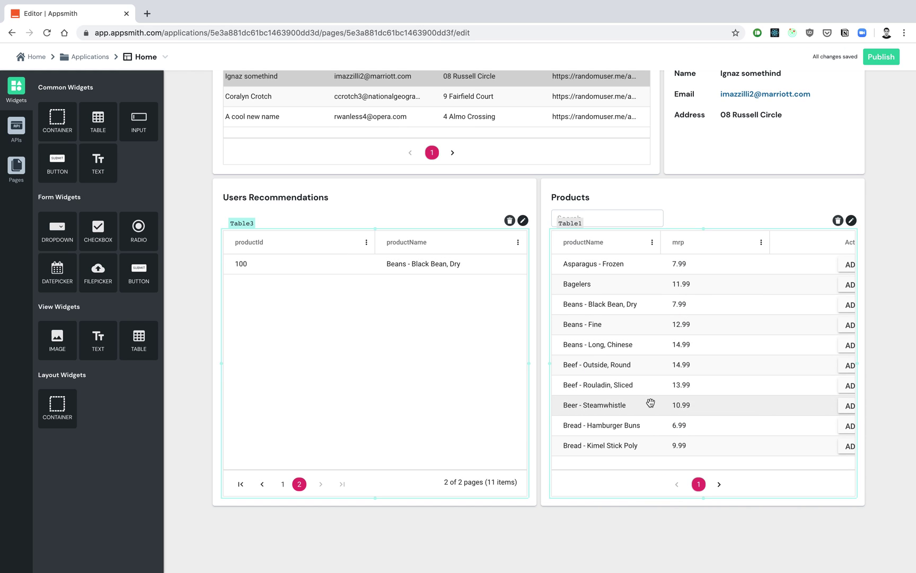
scroll(723, 385, "right", 2)
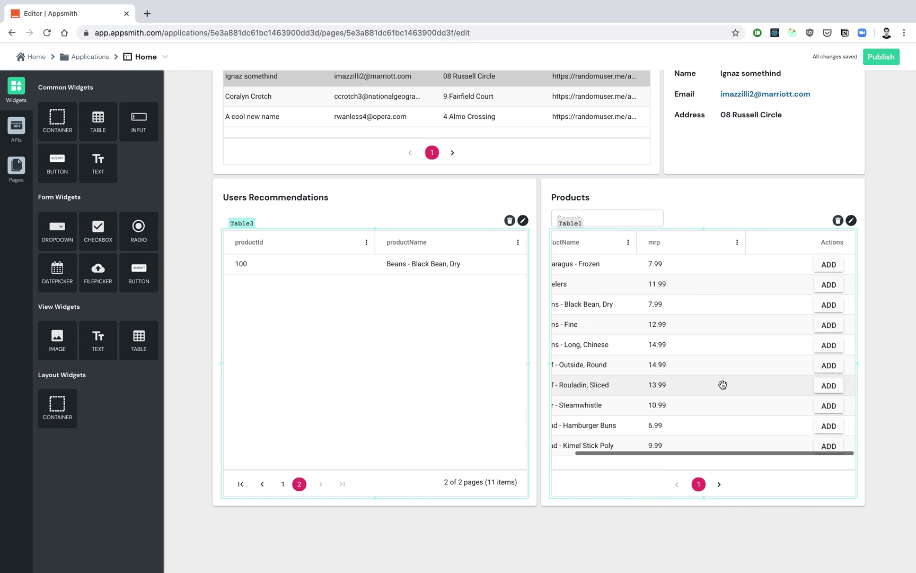
left_click(828, 385)
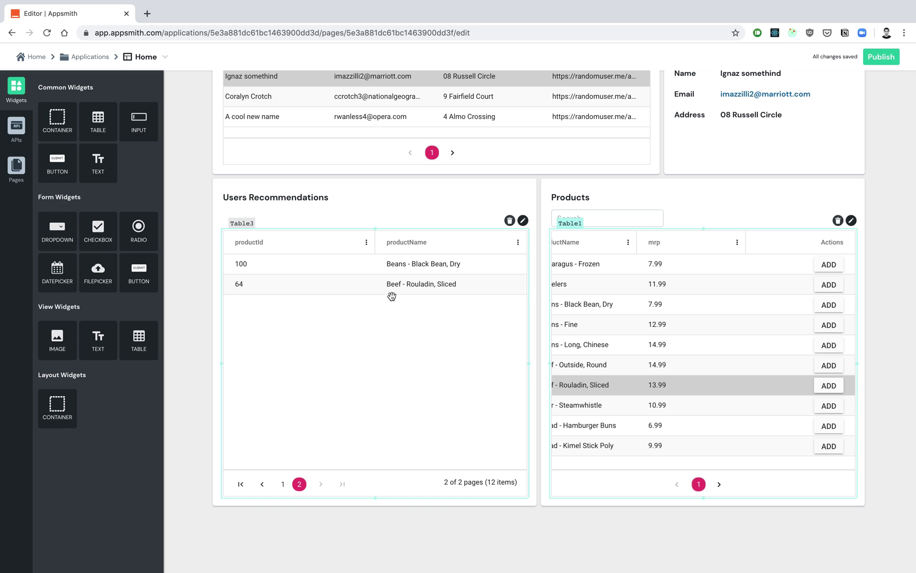
left_click(386, 343)
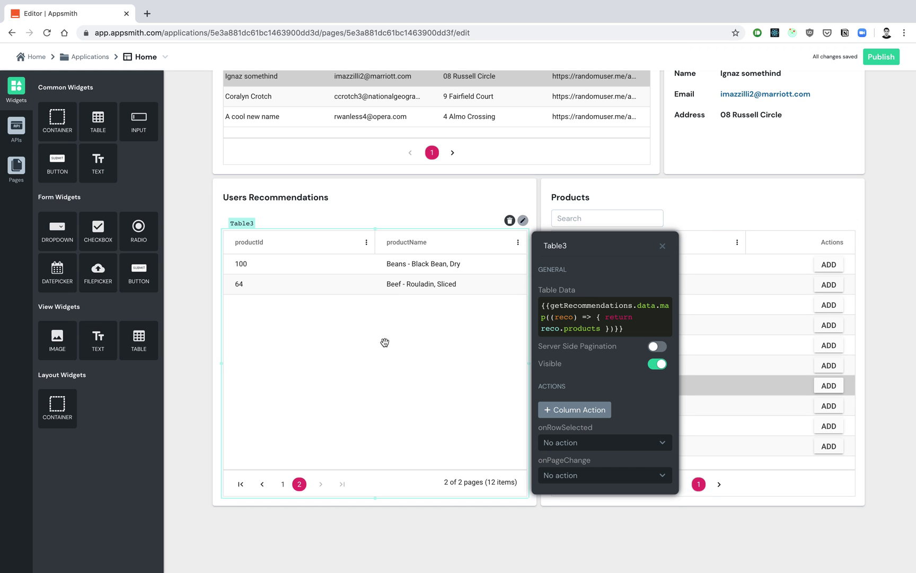
Add a Delete column action calling deleteRecommendation, running getRecommendations on success and on error.
left_click(587, 410)
double_click(570, 422)
type("Delete")
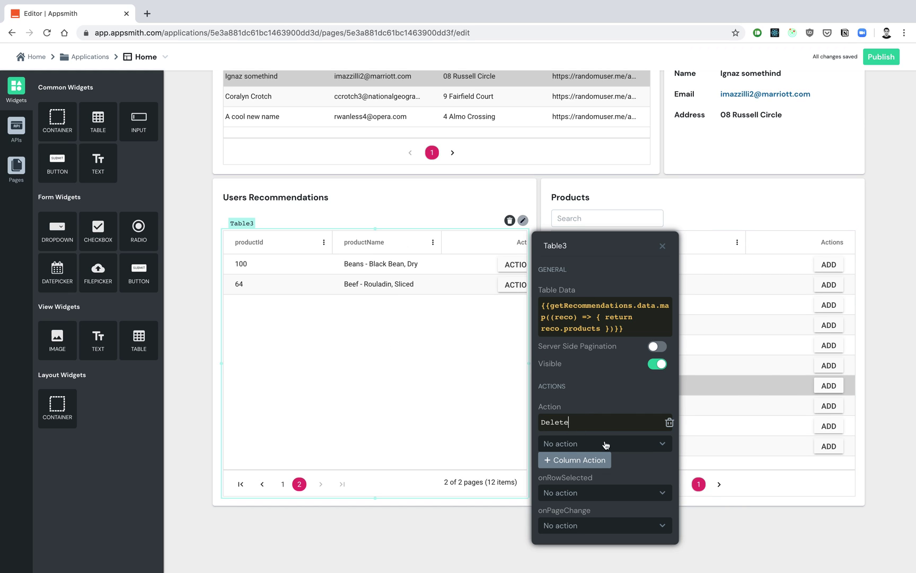
left_click(605, 443)
mouse_move(605, 375)
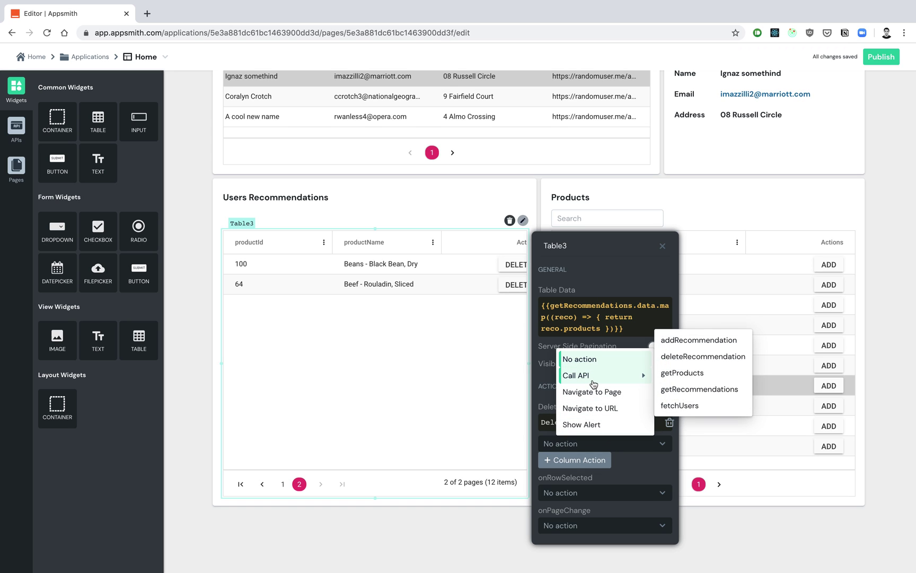
left_click(690, 361)
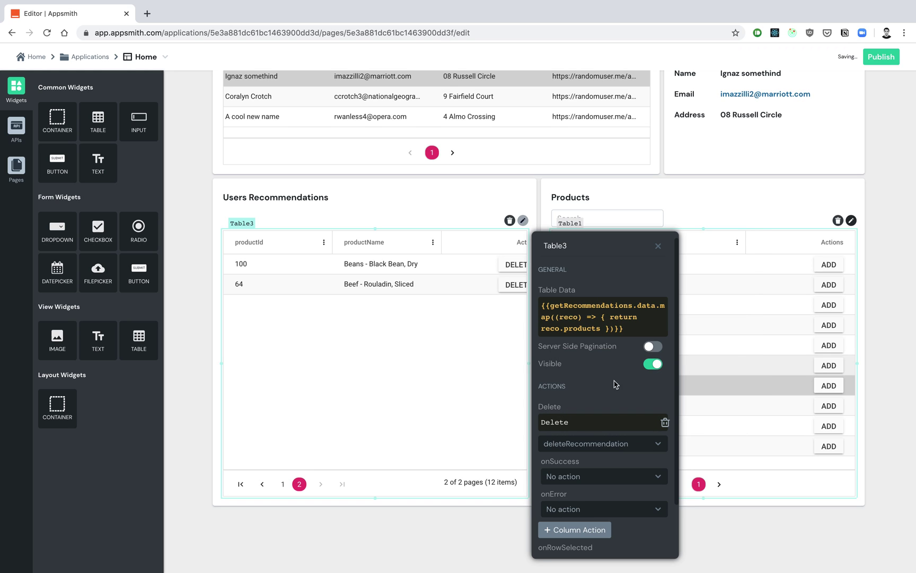
left_click(599, 477)
mouse_move(604, 408)
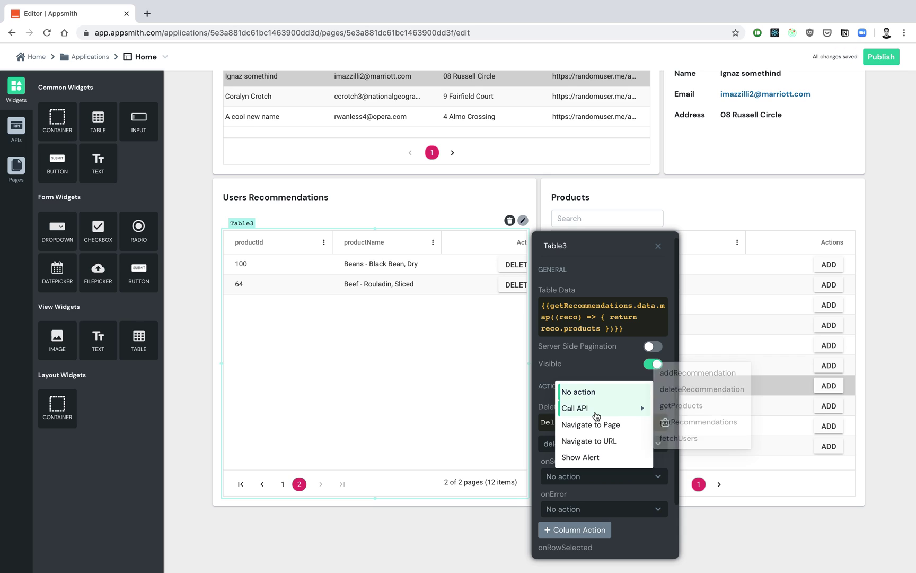
left_click(696, 423)
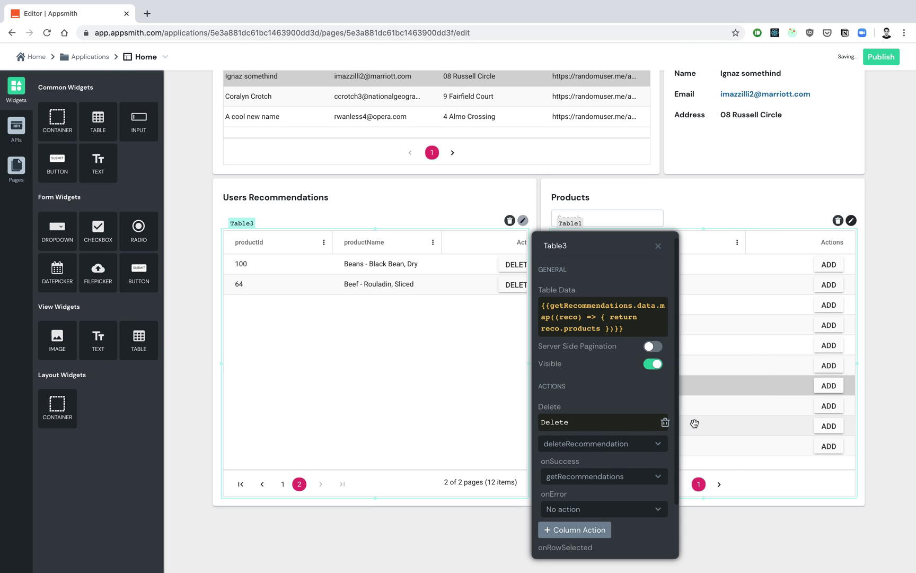
left_click(578, 510)
mouse_move(601, 440)
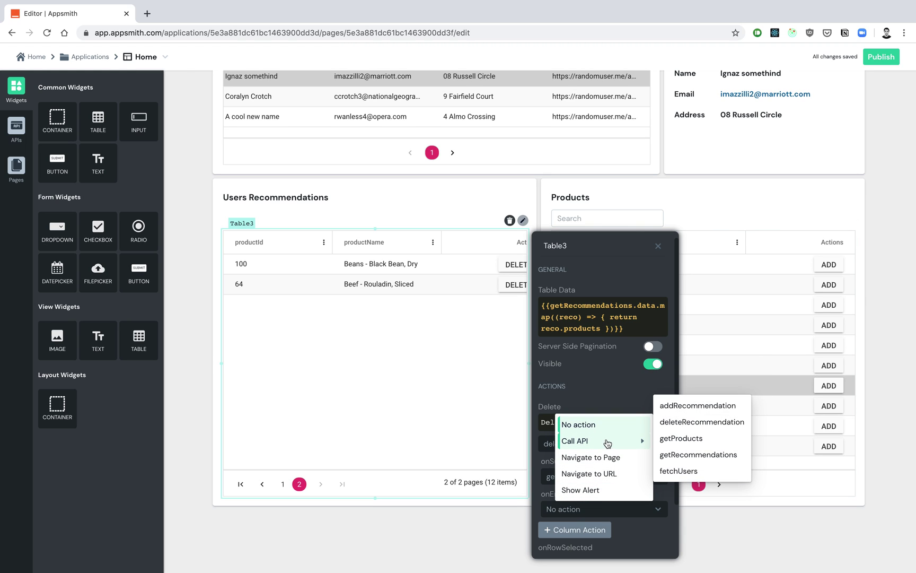
left_click(696, 456)
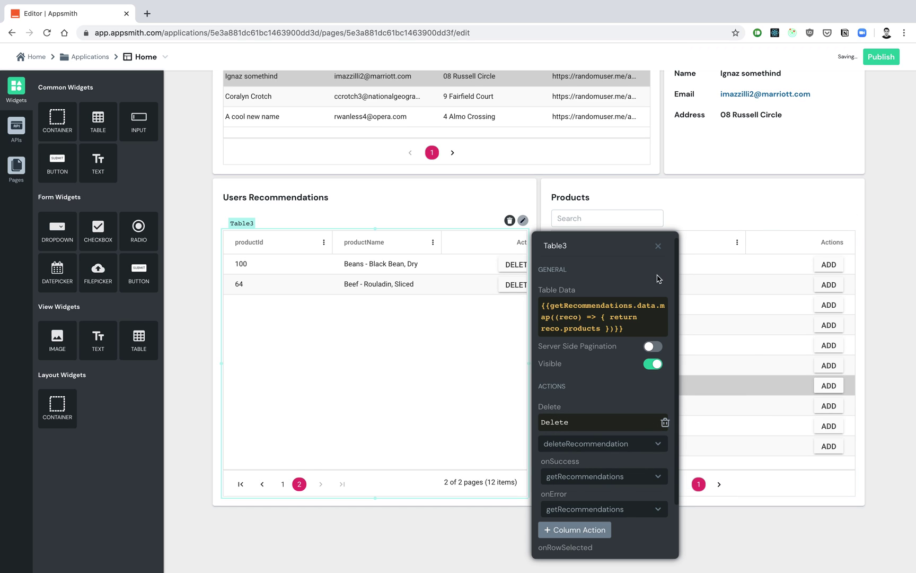
left_click(658, 246)
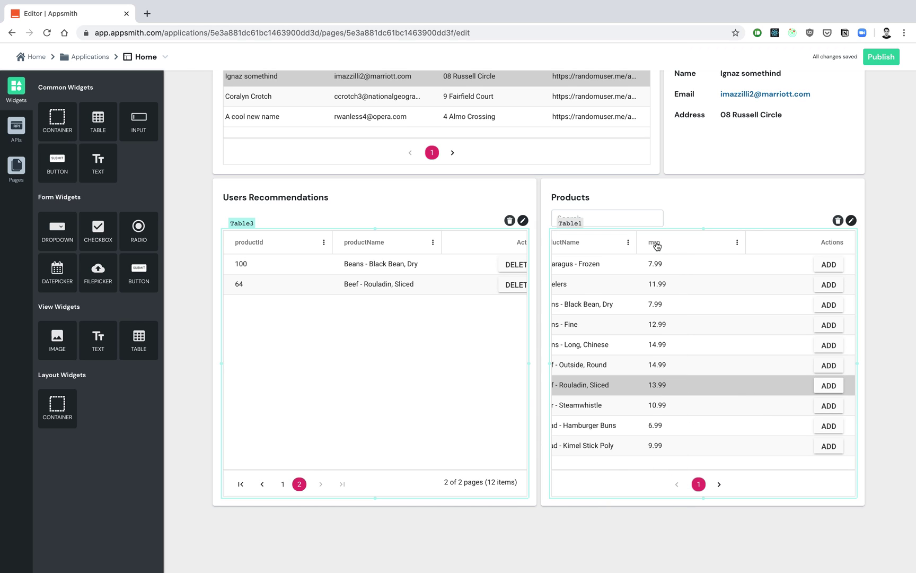
Delete the Beef - Rouladin, both Beans - Black Bean and Salmon - Smoked, Sliced recommendation rows.
left_click(510, 285)
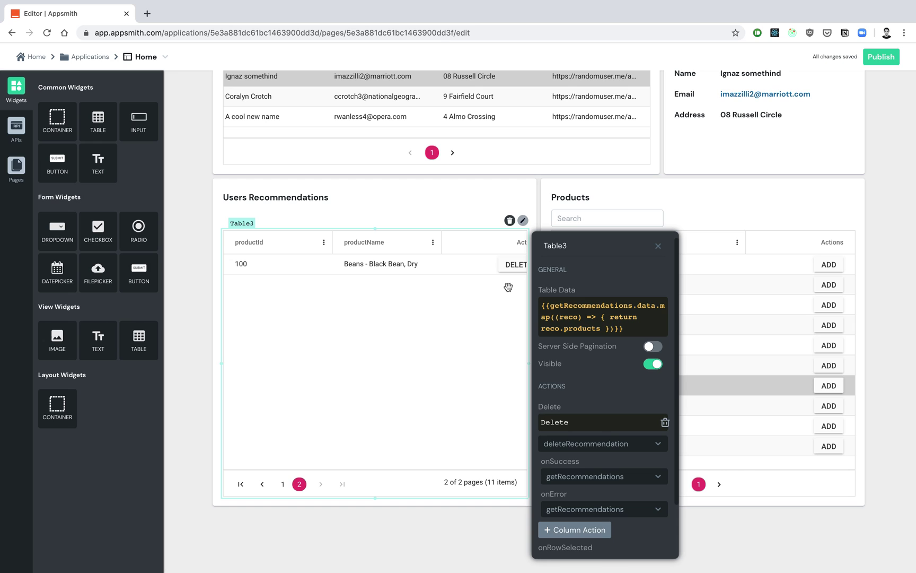
left_click(512, 264)
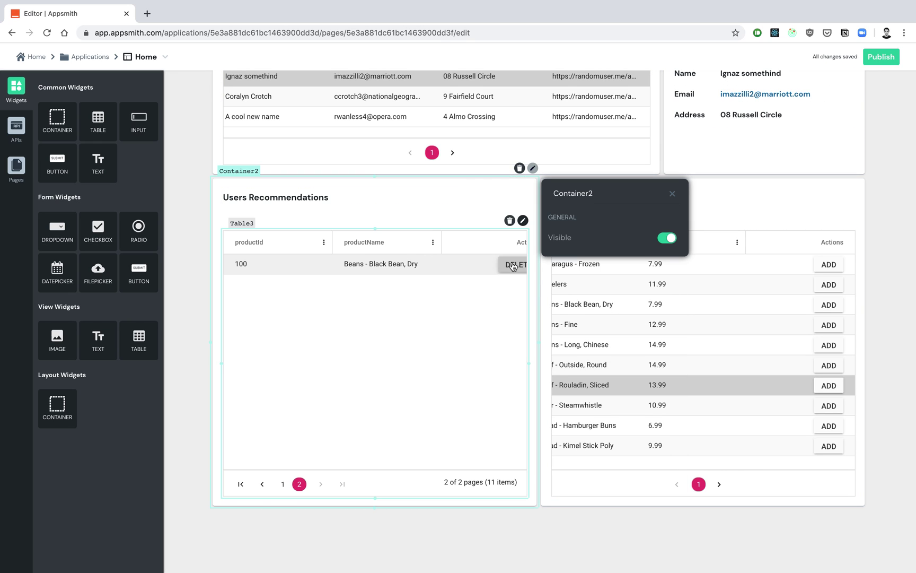
left_click(512, 265)
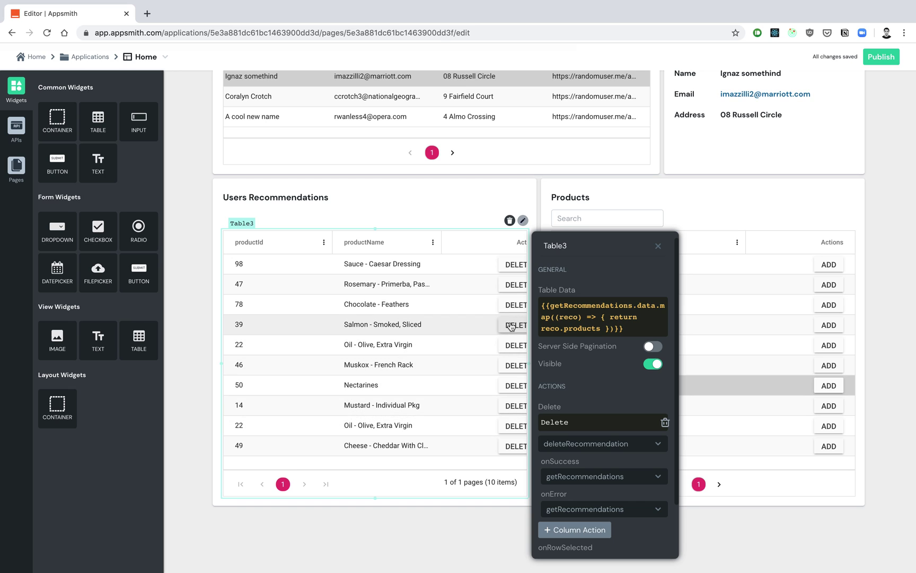
left_click(511, 325)
scroll(659, 237, "up", 3)
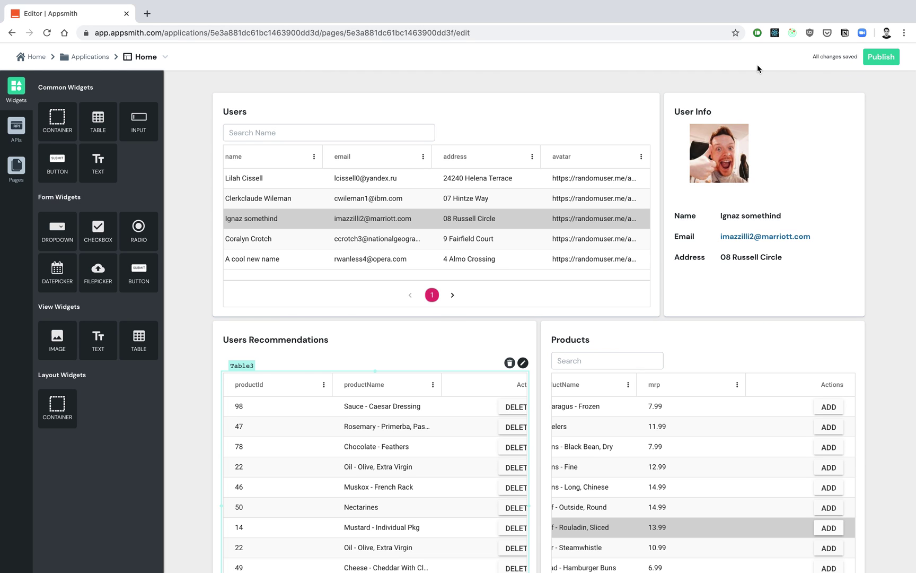
Publish the app, then in the live version select the second user and add Asparagus - Frozen.
left_click(876, 59)
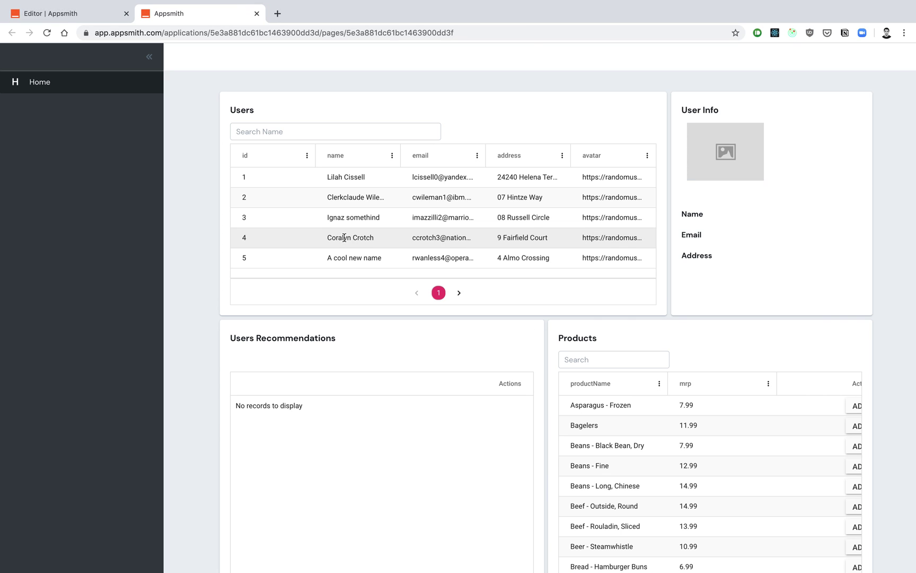
left_click(327, 190)
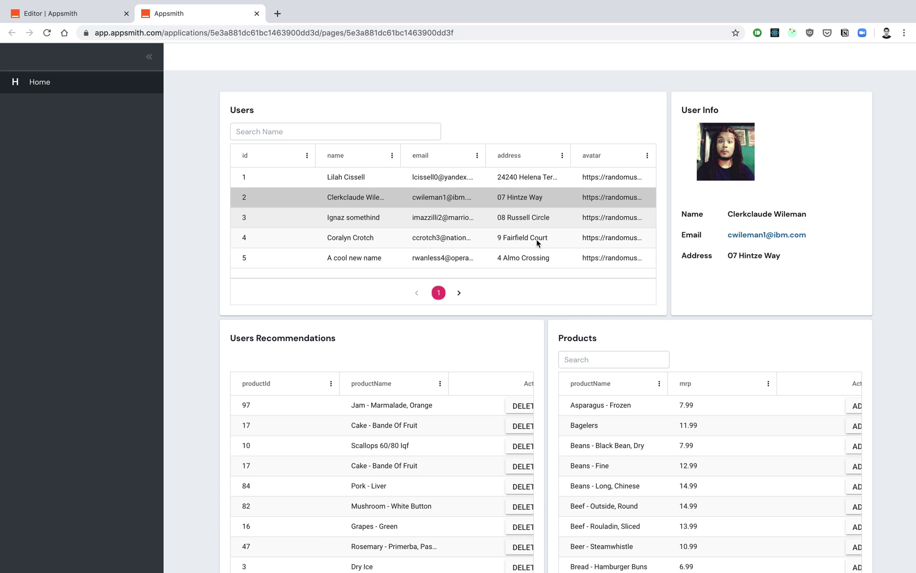
scroll(399, 349, "down", 2)
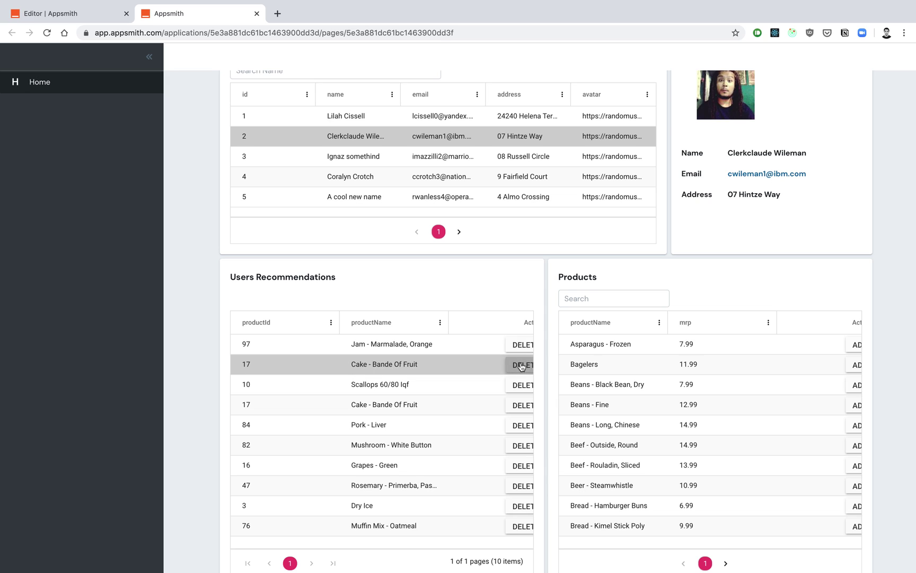
scroll(628, 364, "right", 2)
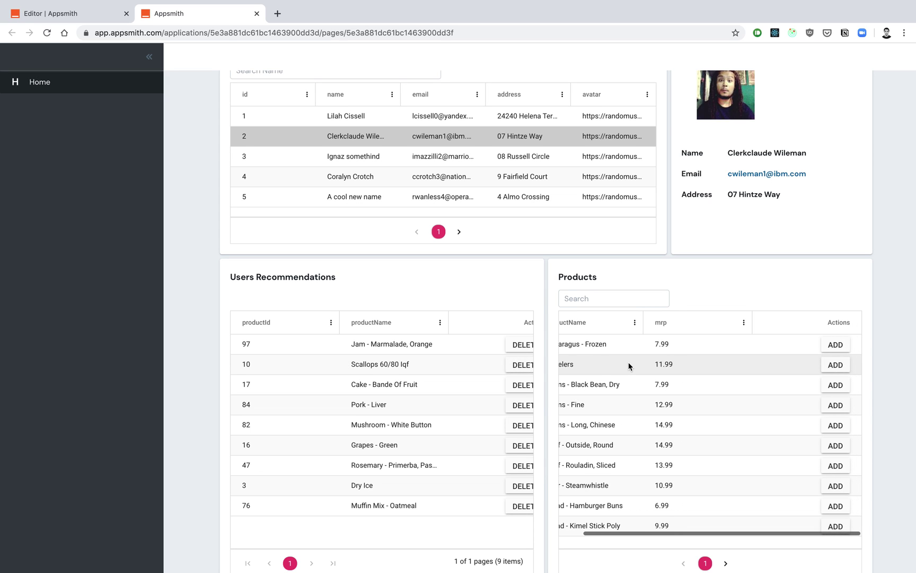
left_click(834, 344)
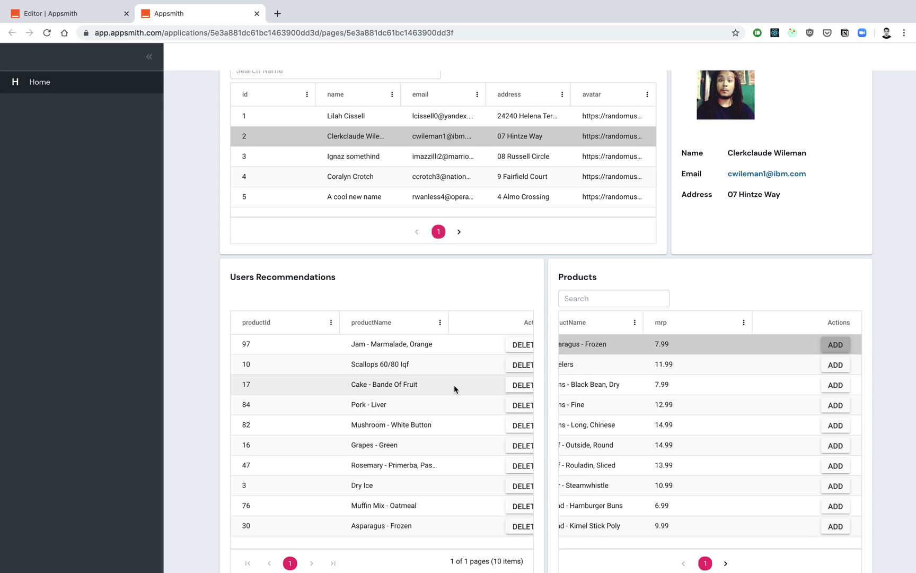